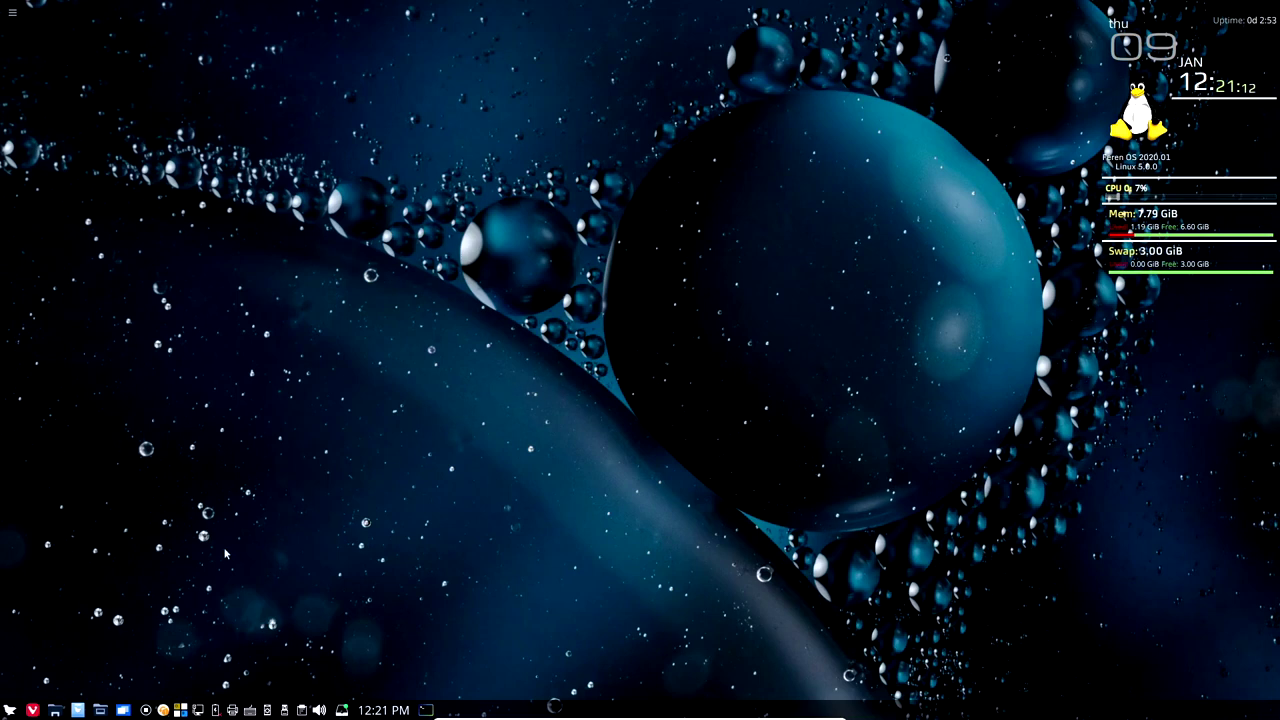
Step: Open the file manager, move its window toward the centre of the desktop, and view its About information
click(55, 711)
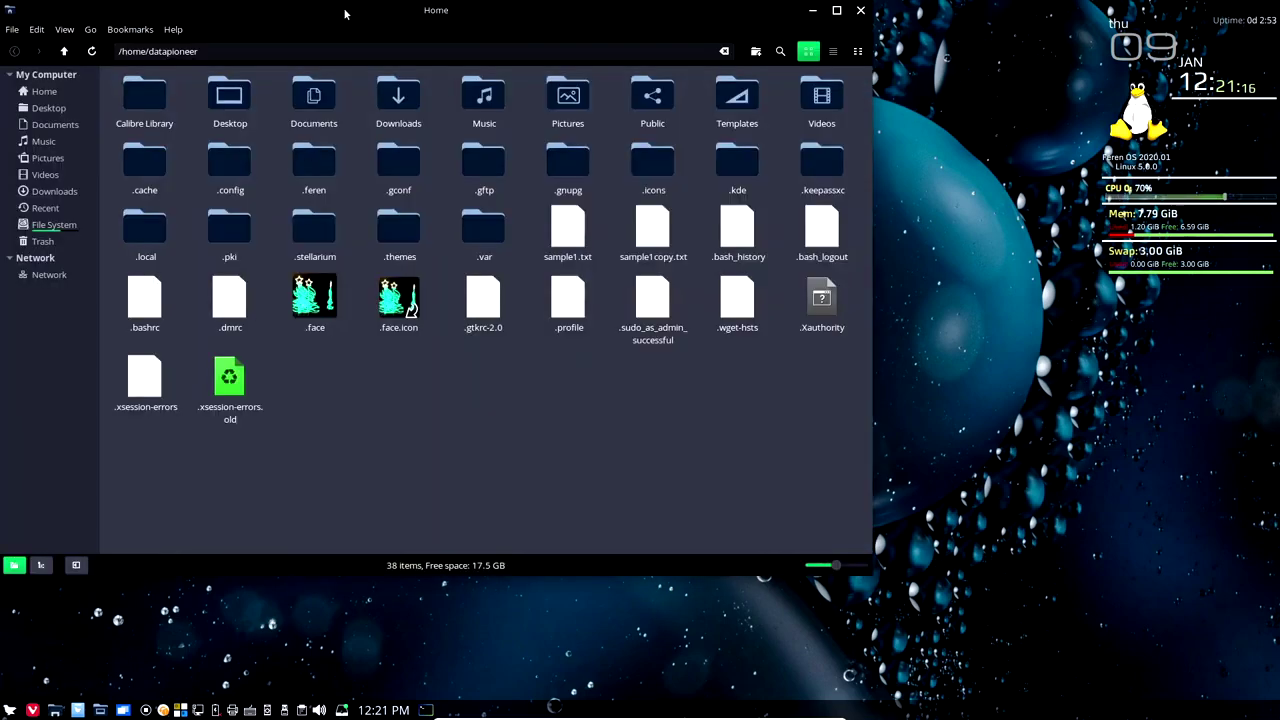
drag(360, 12, 571, 78)
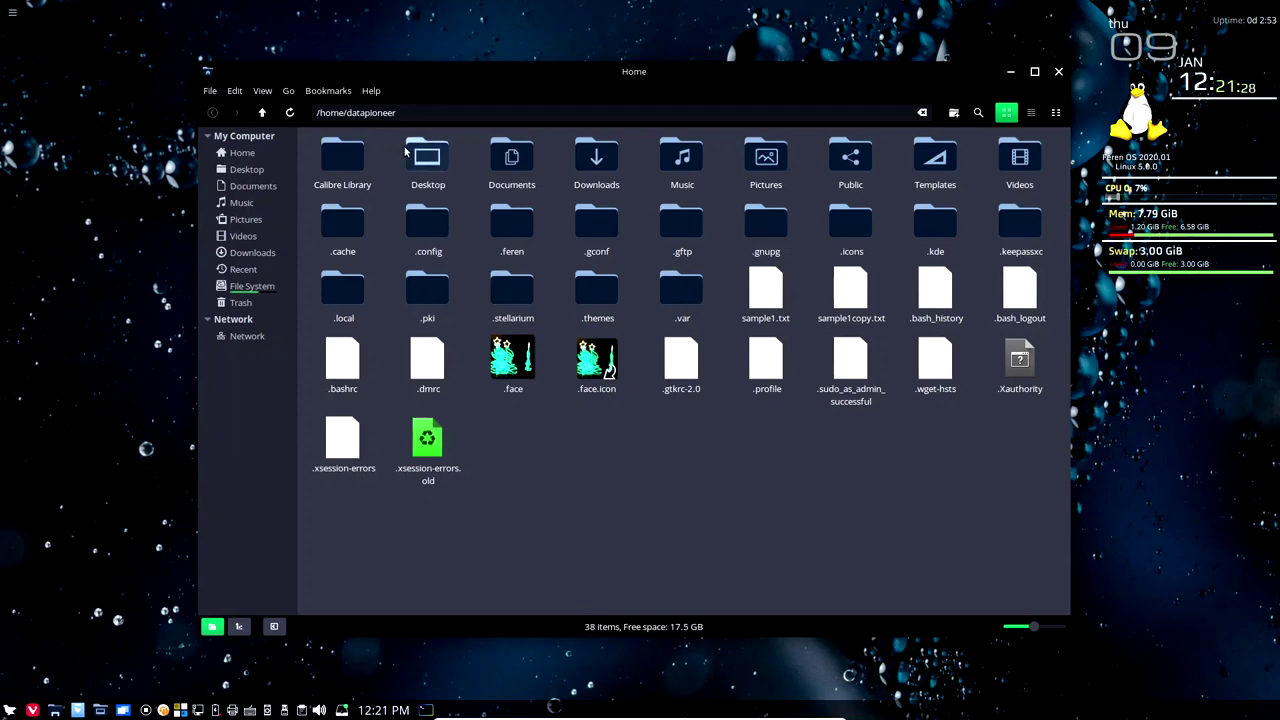
click(370, 91)
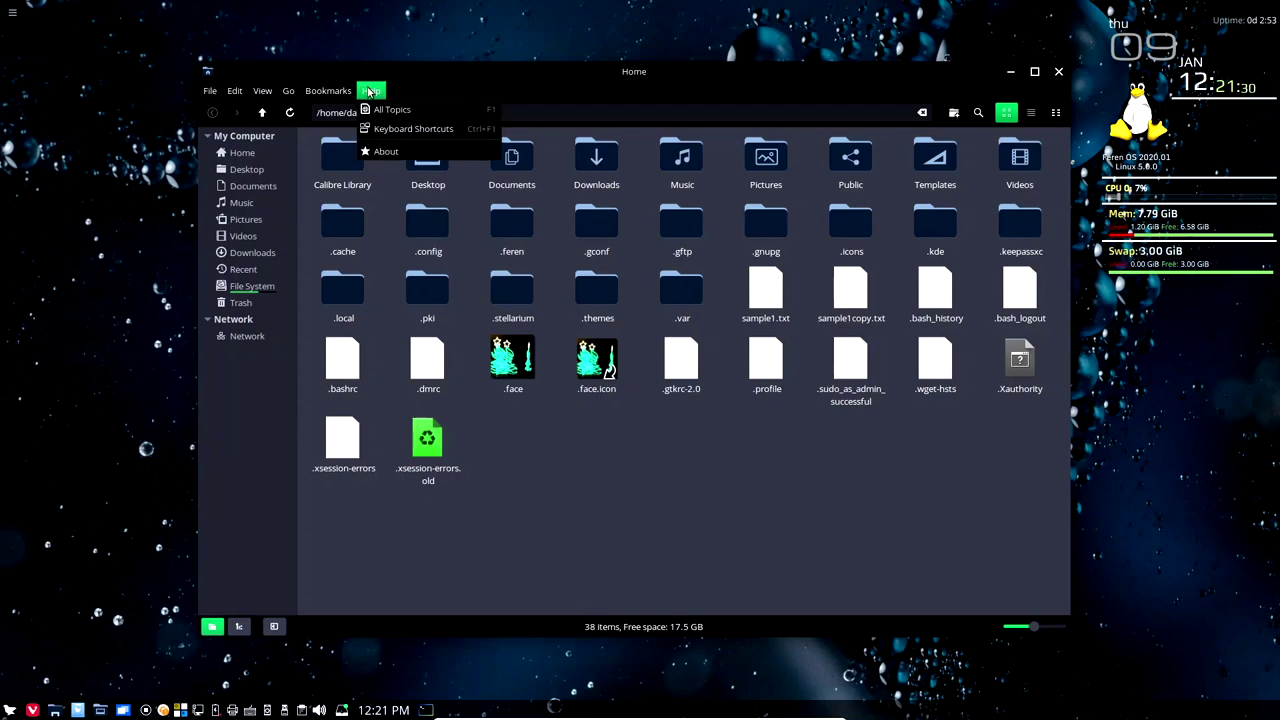
click(378, 153)
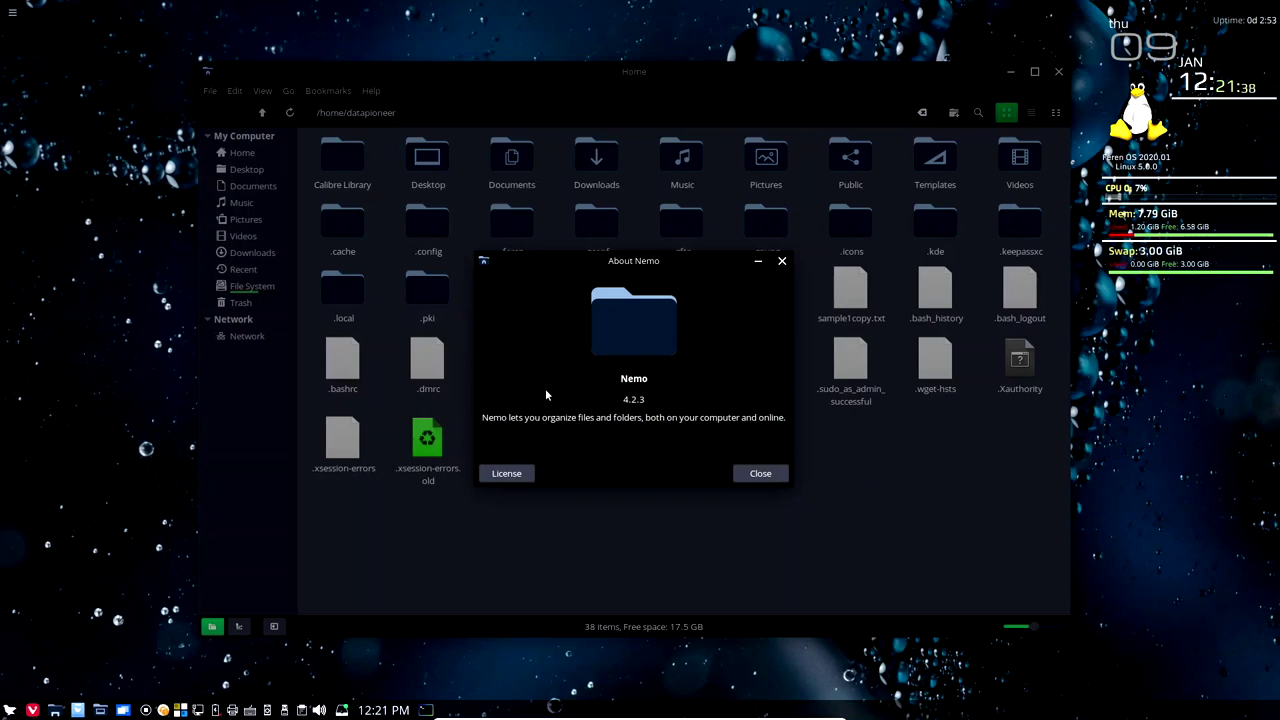
click(757, 474)
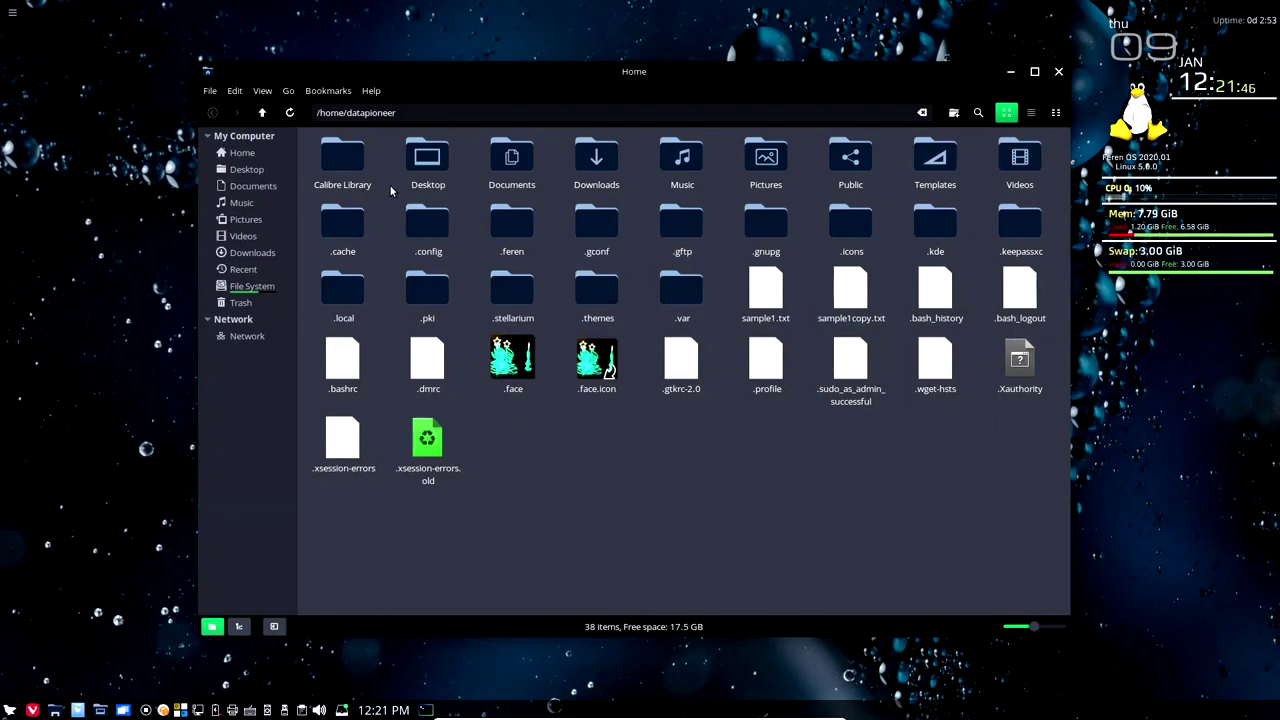
Step: Browse into the Sample folder inside Documents and return to the home folder
double_click(511, 157)
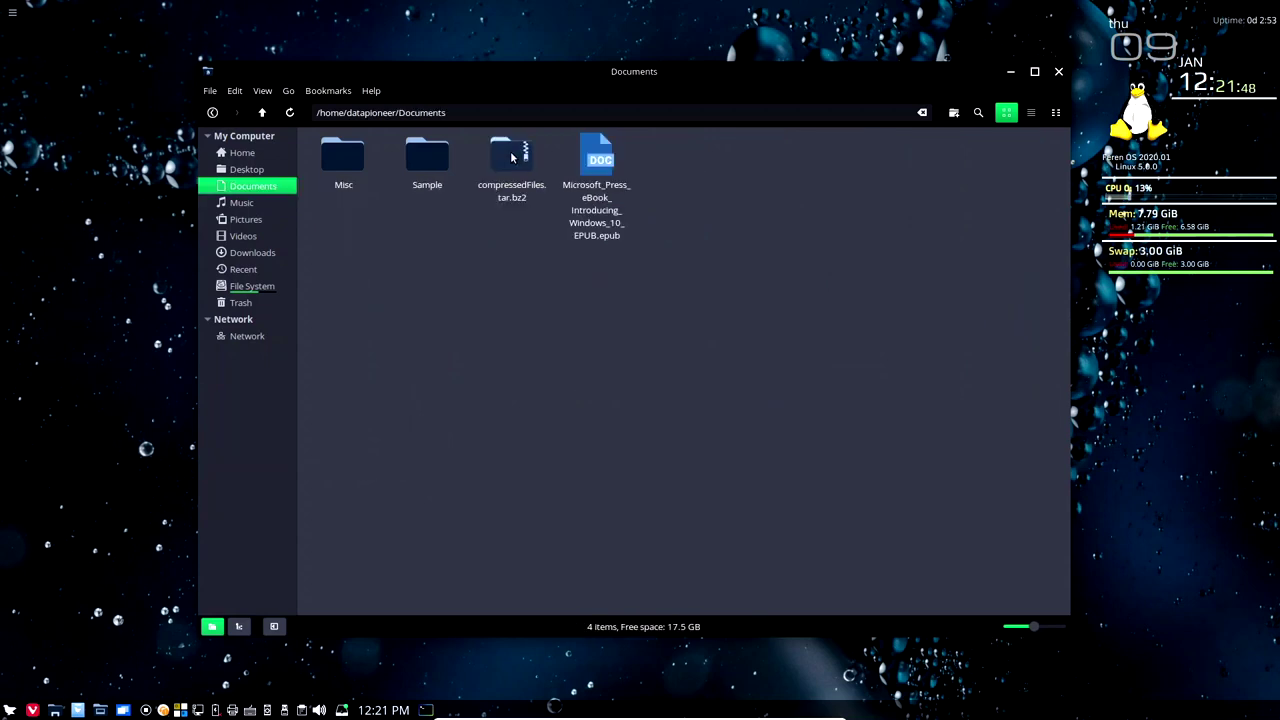
double_click(424, 160)
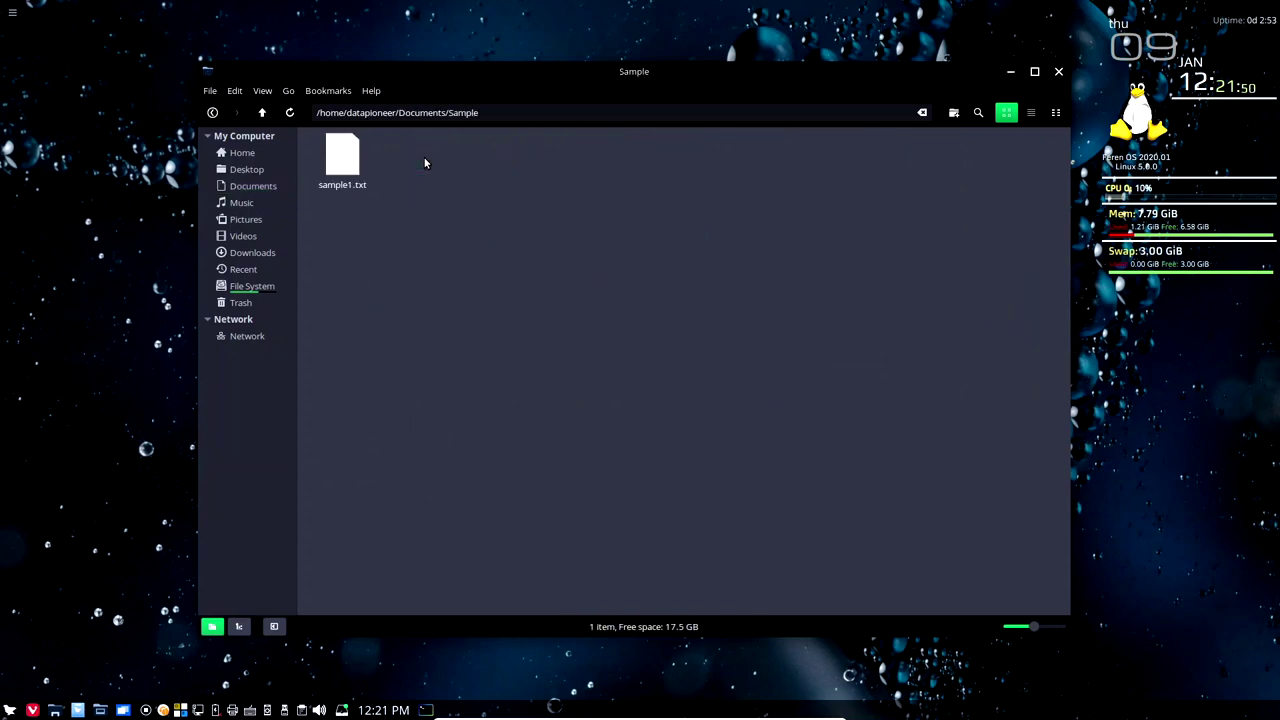
click(262, 113)
click(262, 113)
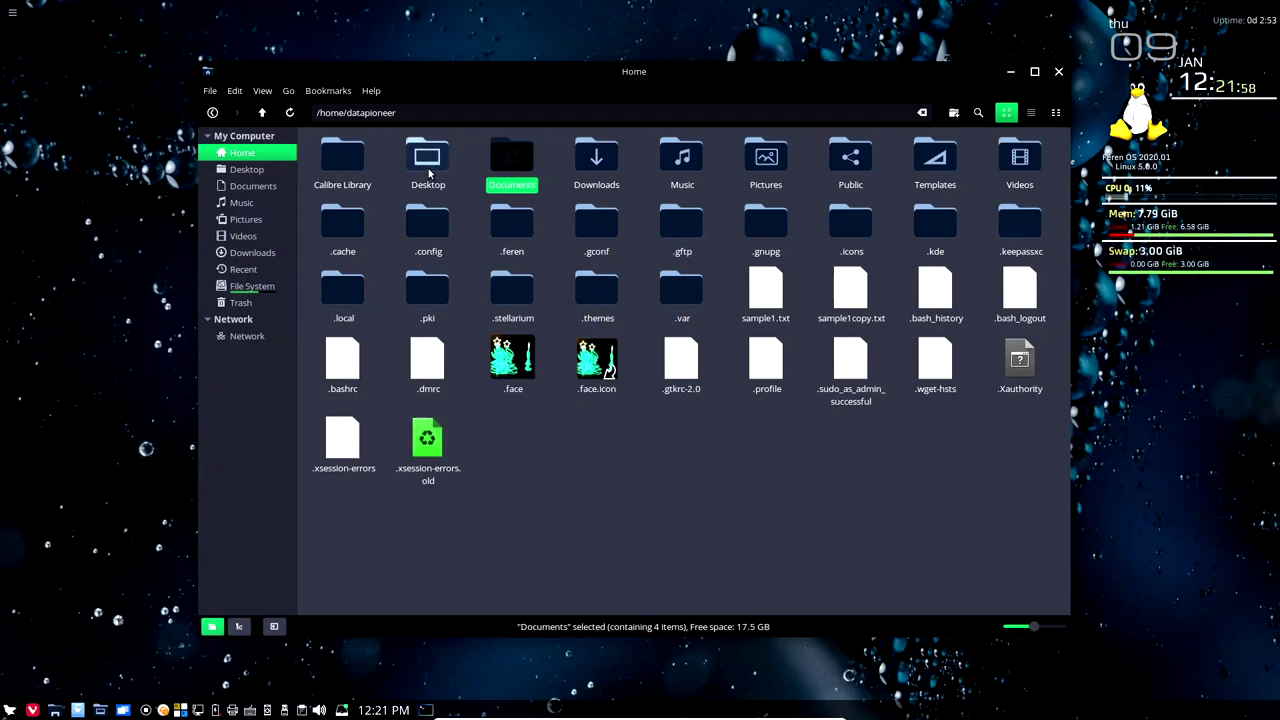
Step: Review the file manager's view options without changing any, and close the file manager window
click(263, 91)
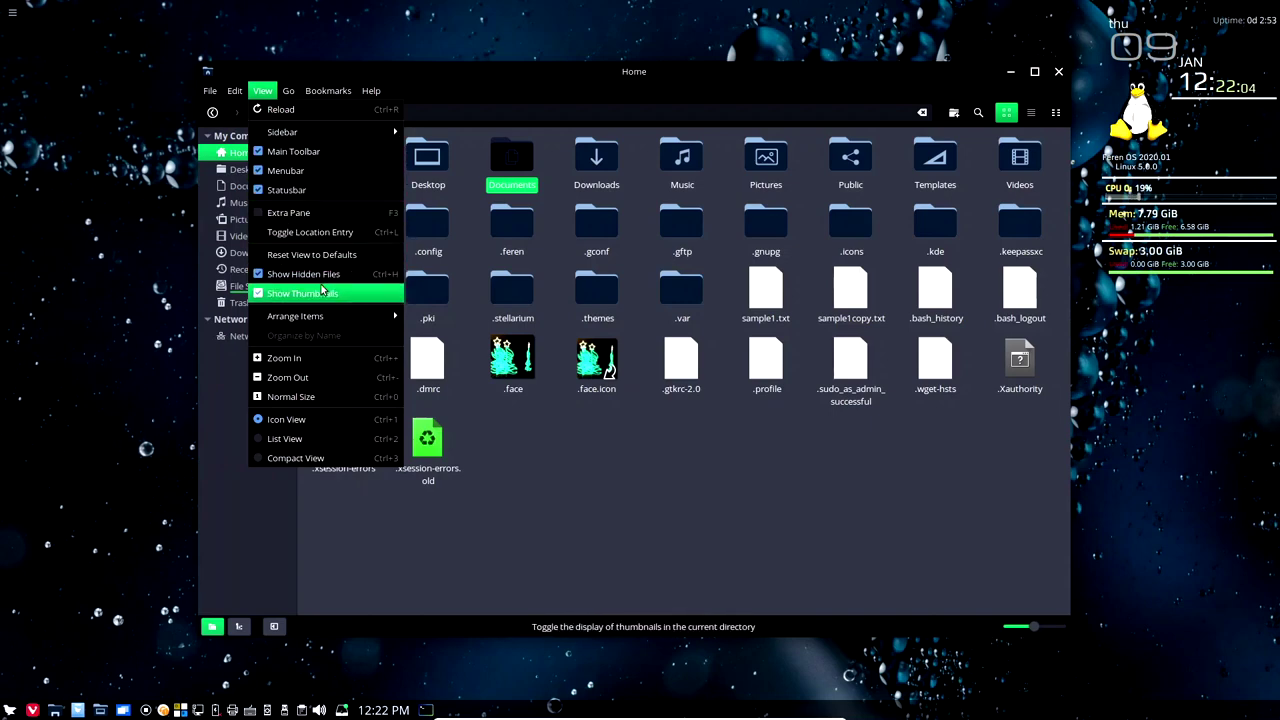
click(591, 480)
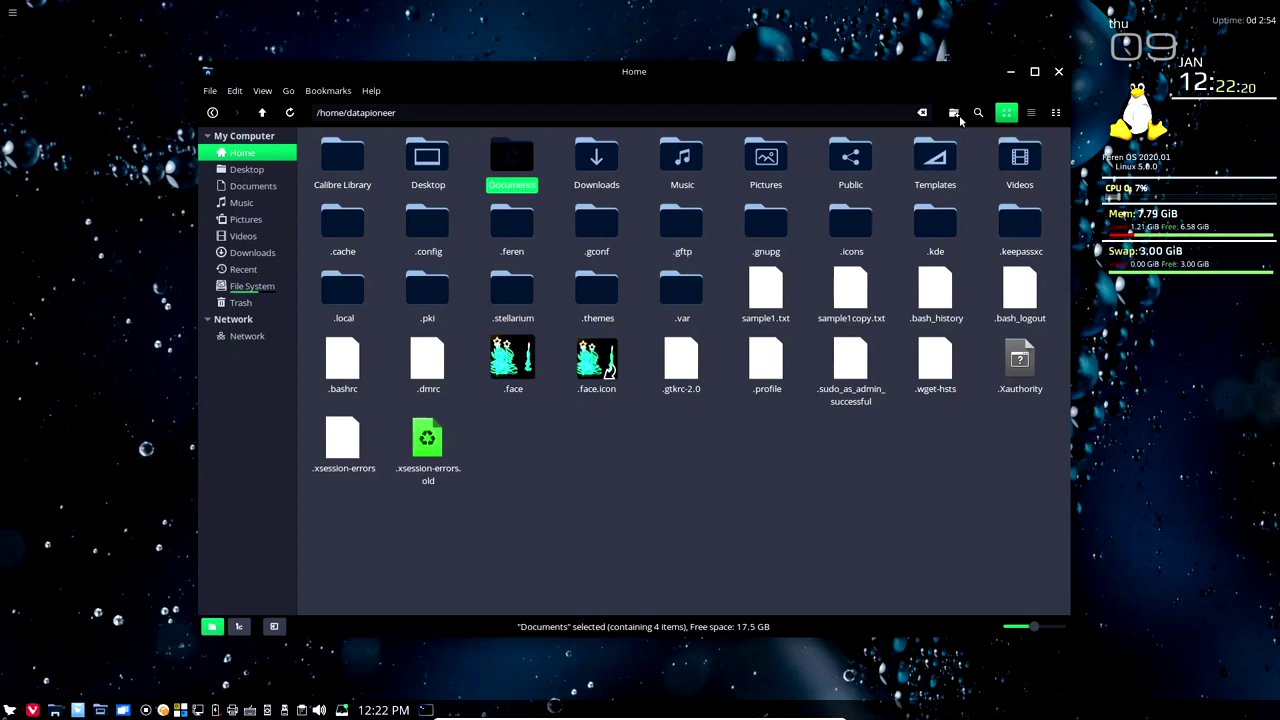
click(1058, 71)
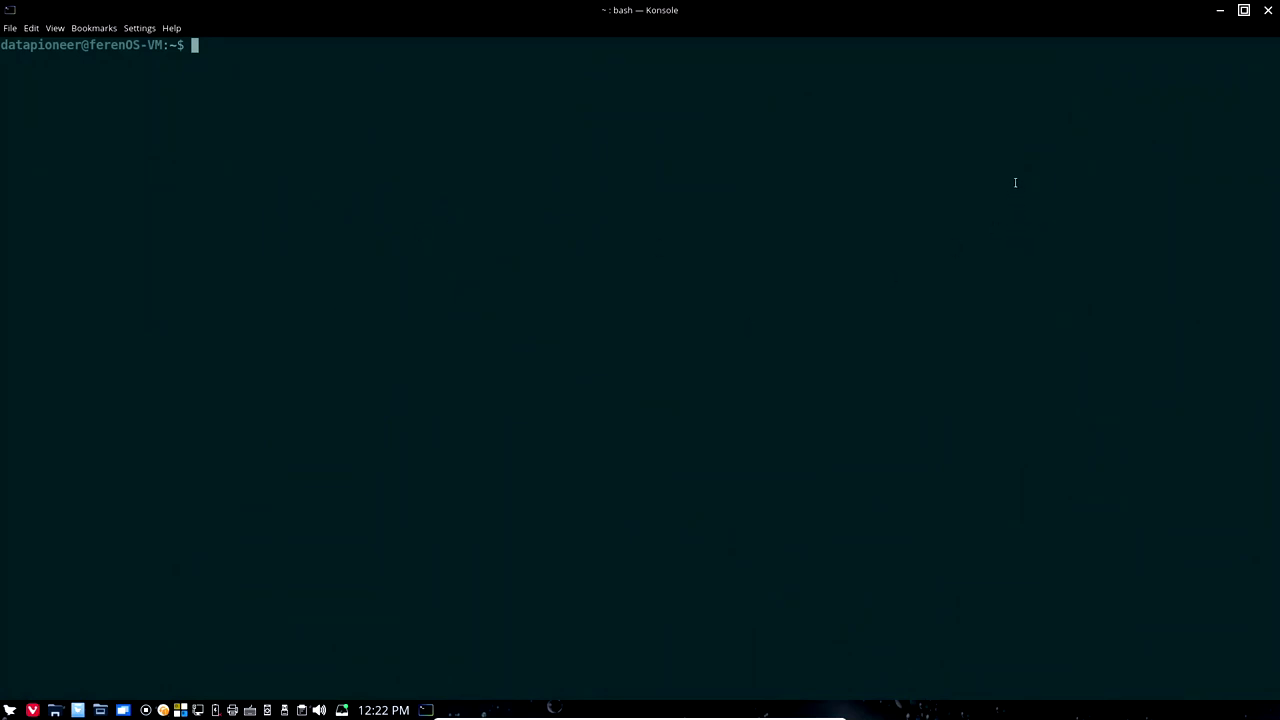
Step: Draft the terminal command "sudo apt-get install krusader", erase it without running it, and close the terminal
text(sudo apt-get install kr)
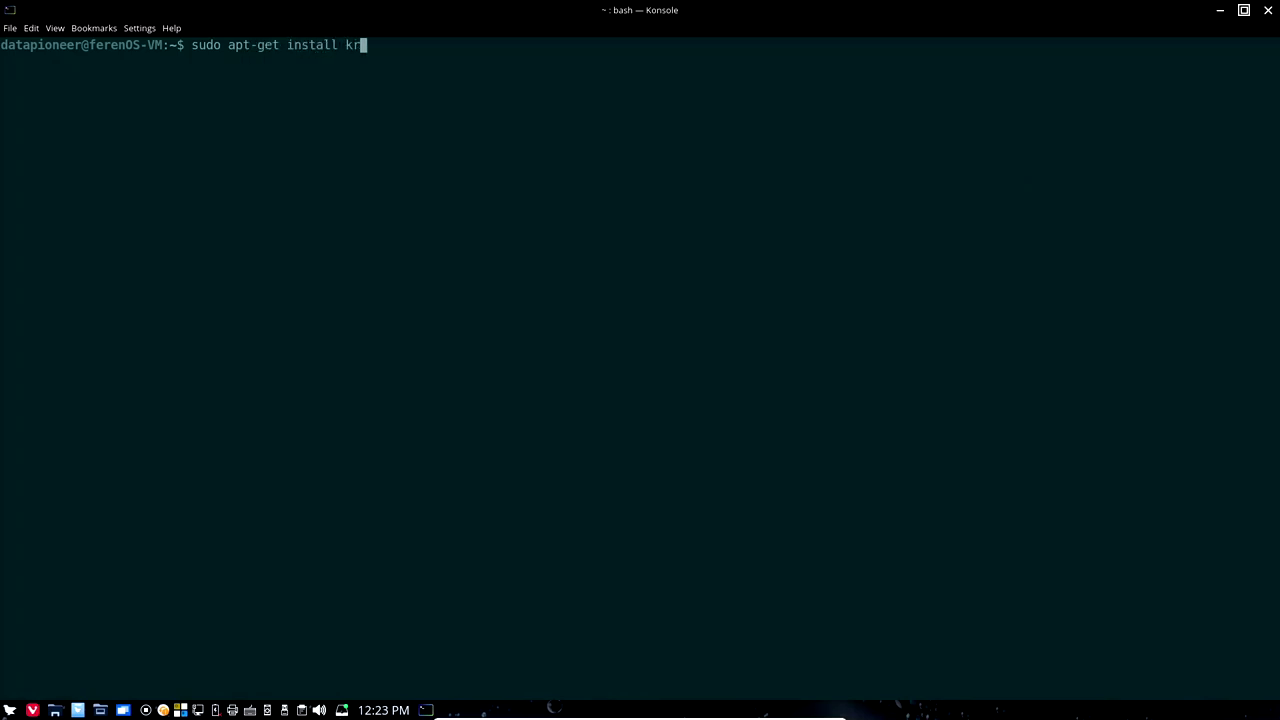
text(usader)
key(BackSpace)
key(BackSpace)
key(BackSpace)
key(BackSpace)
key(BackSpace)
key(BackSpace)
key(BackSpace)
key(BackSpace)
key(BackSpace)
key(BackSpace)
key(BackSpace)
key(BackSpace)
key(BackSpace)
key(BackSpace)
key(BackSpace)
key(BackSpace)
key(BackSpace)
key(BackSpace)
key(BackSpace)
key(BackSpace)
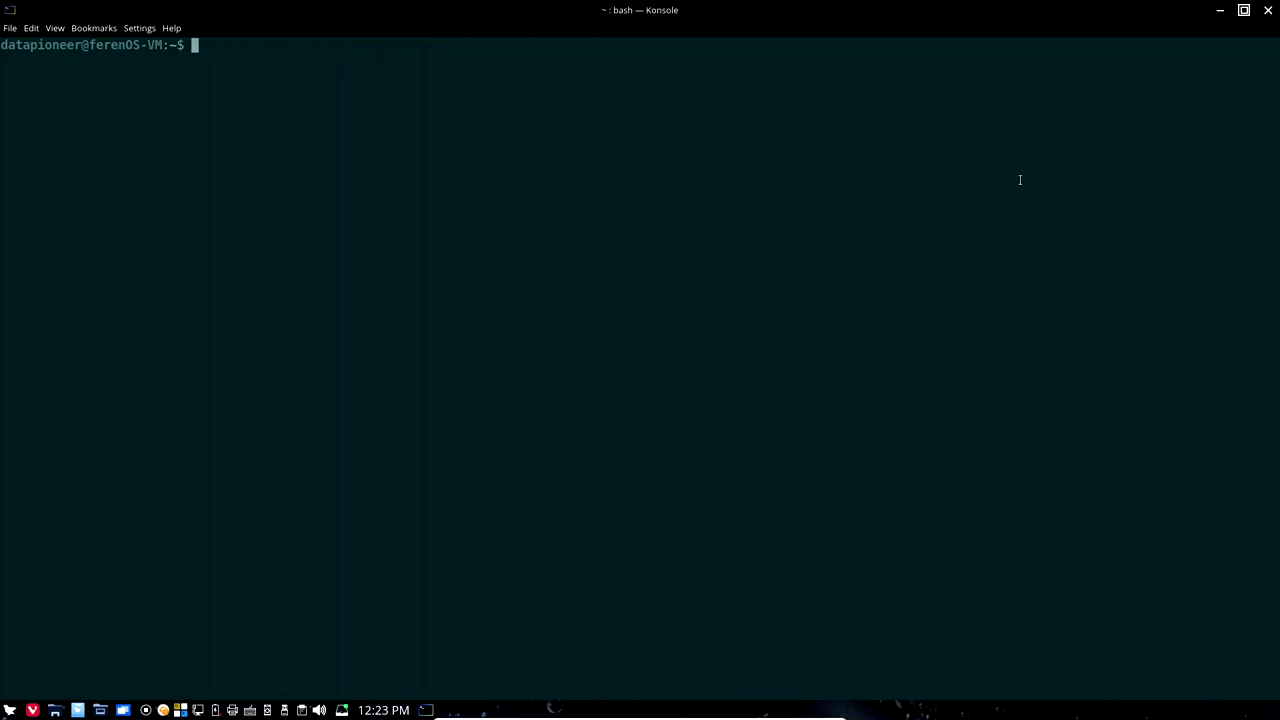
click(1268, 12)
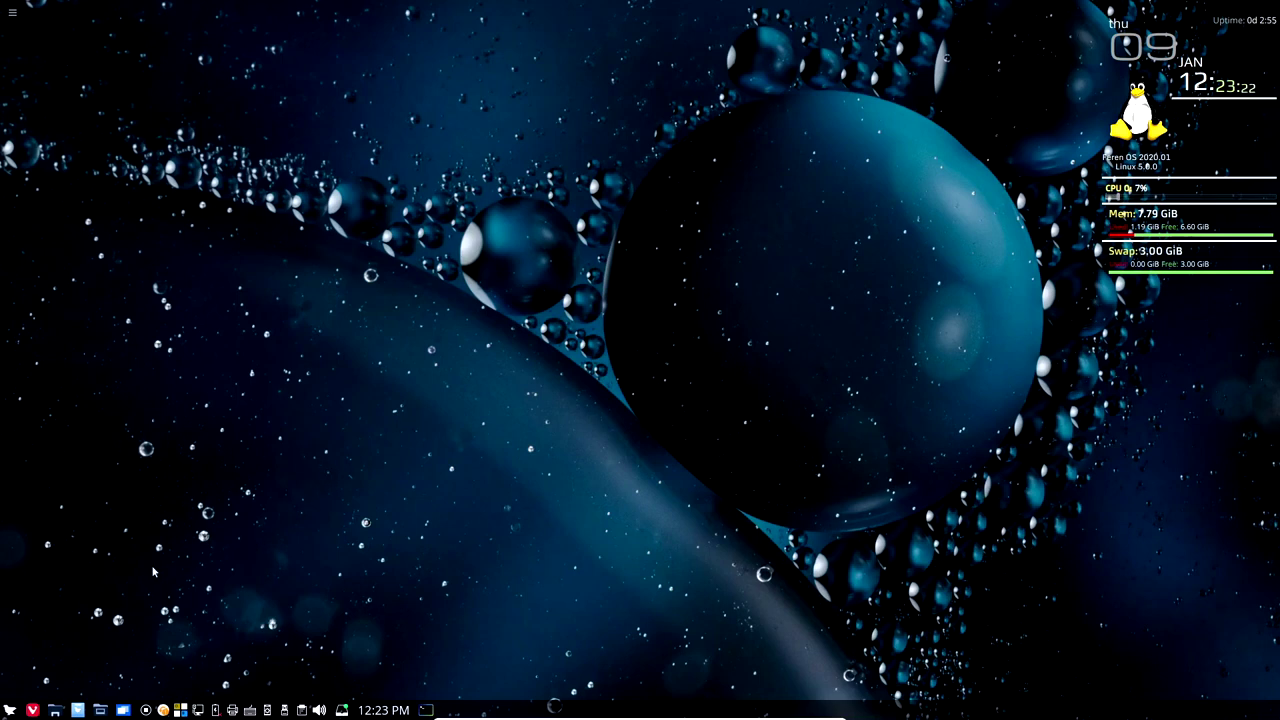
Step: Launch Synaptic Package Manager from the installed applications and authenticate with the account password
click(10, 710)
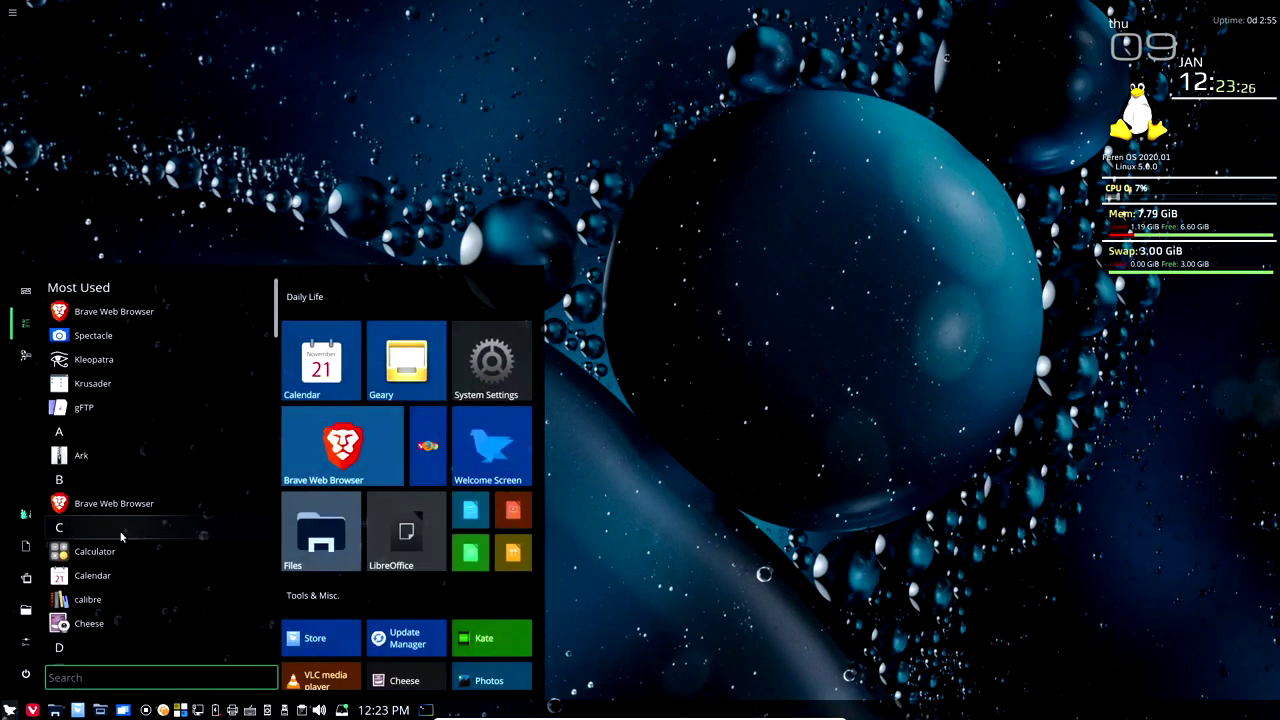
click(120, 529)
click(124, 494)
click(128, 423)
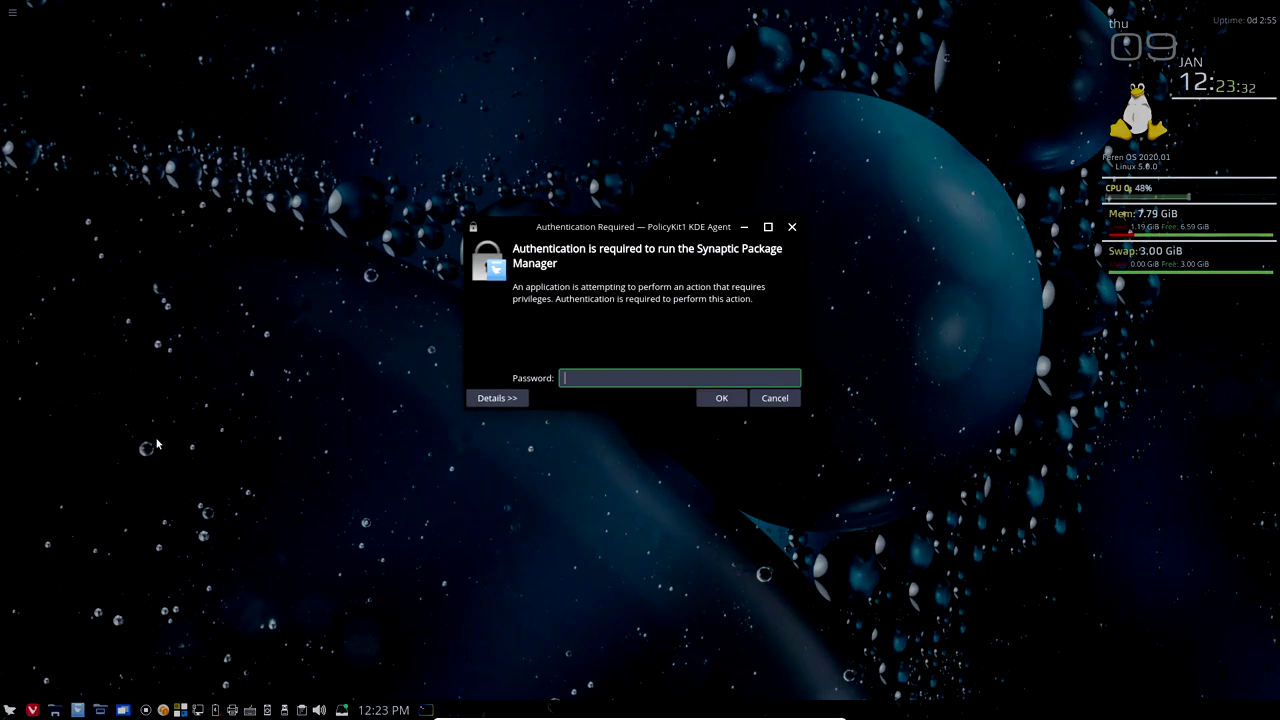
text(***********)
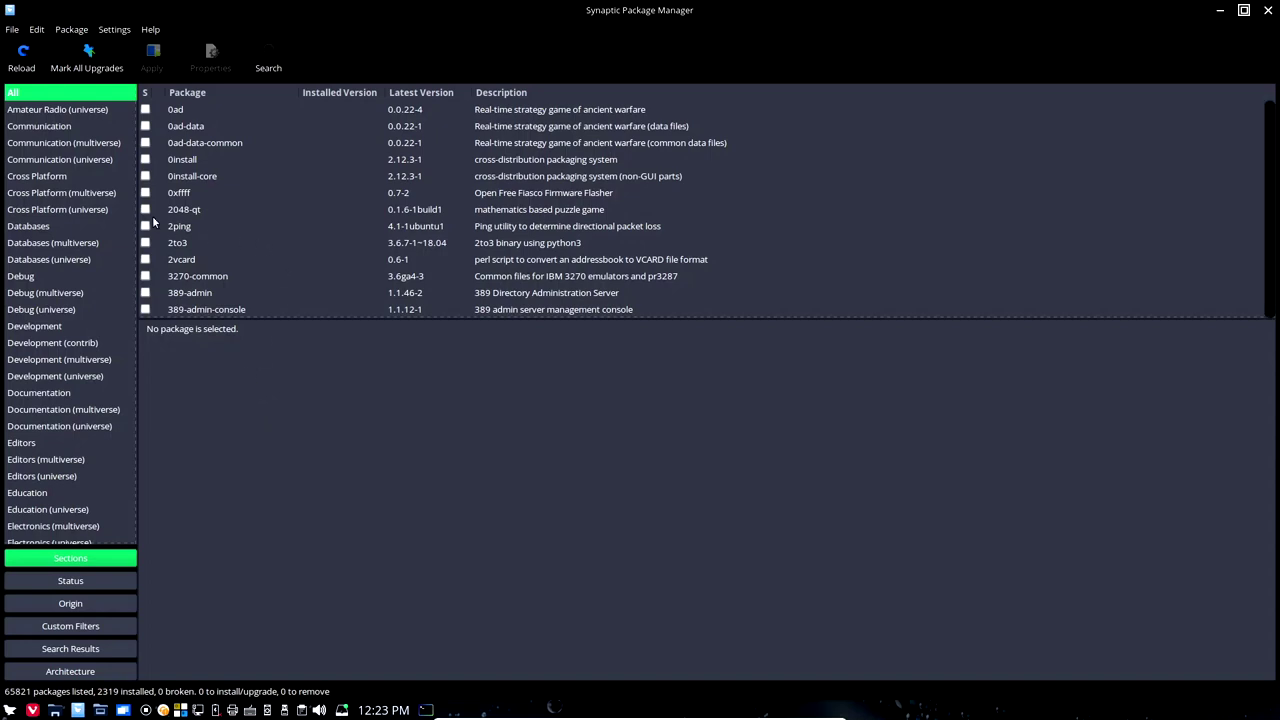
Step: Search package descriptions and names for "krusader", look at the listed package, and close the package manager
click(272, 60)
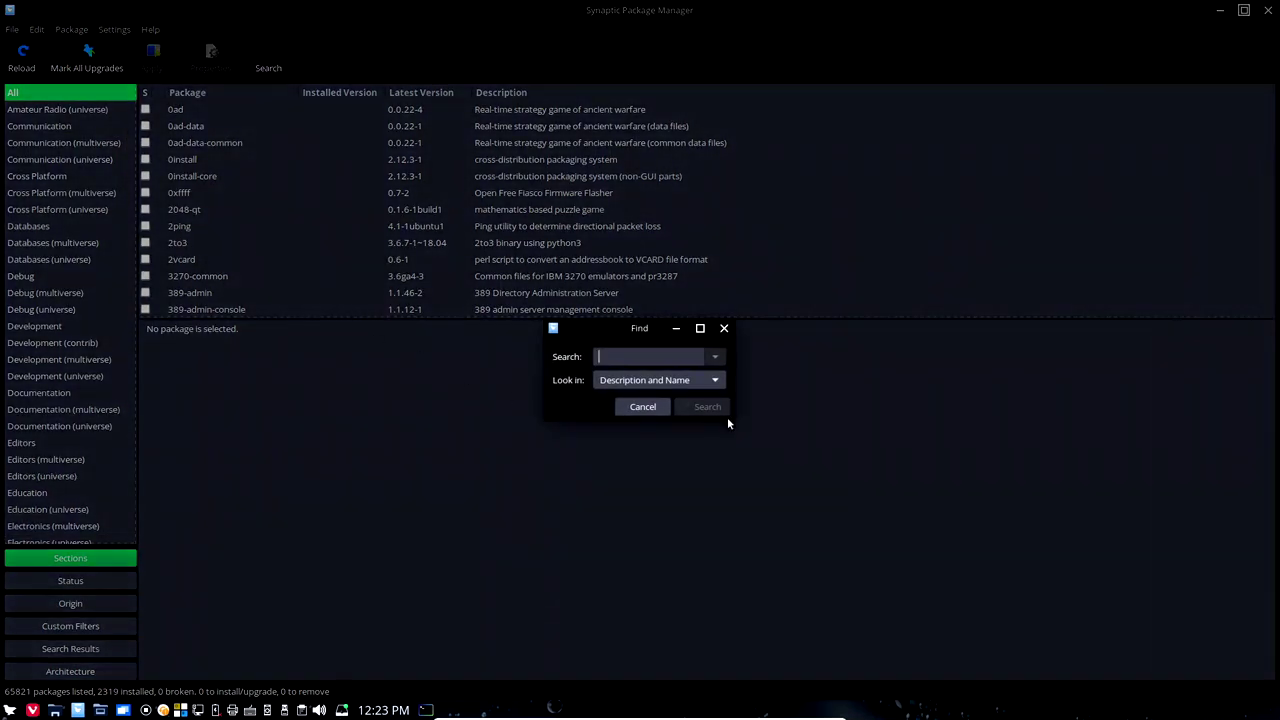
drag(734, 420, 1015, 520)
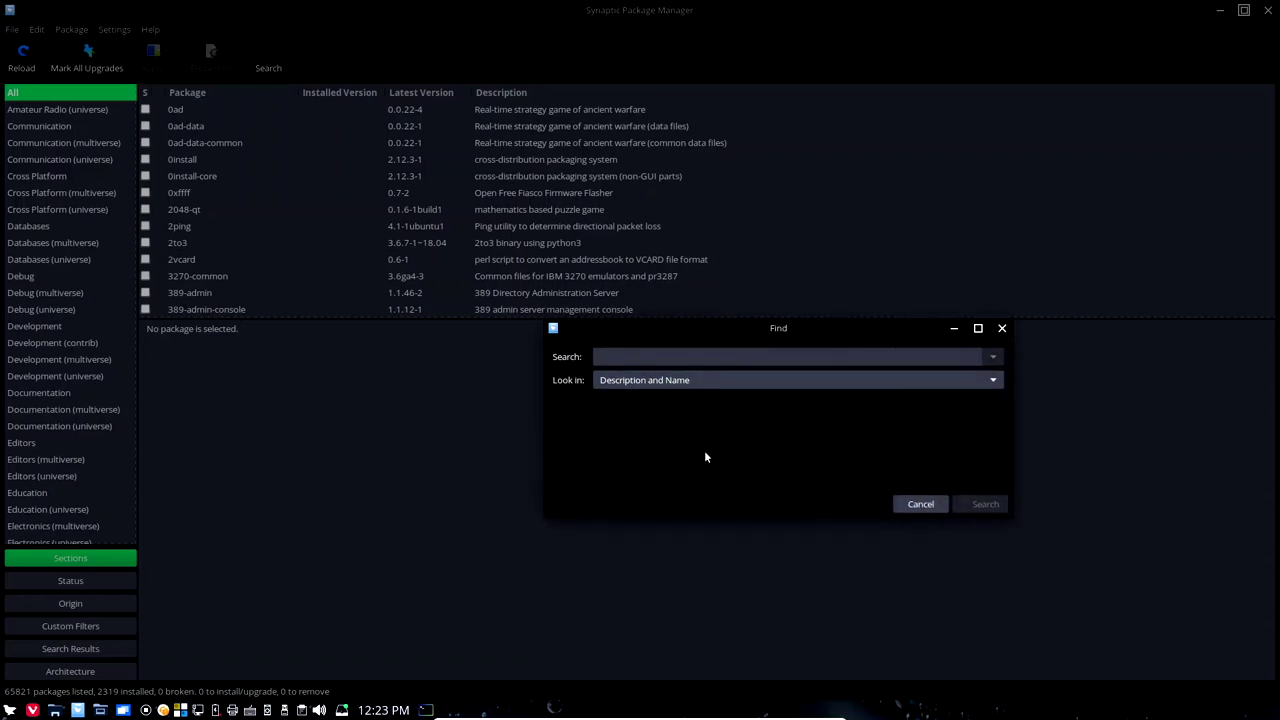
text(kru)
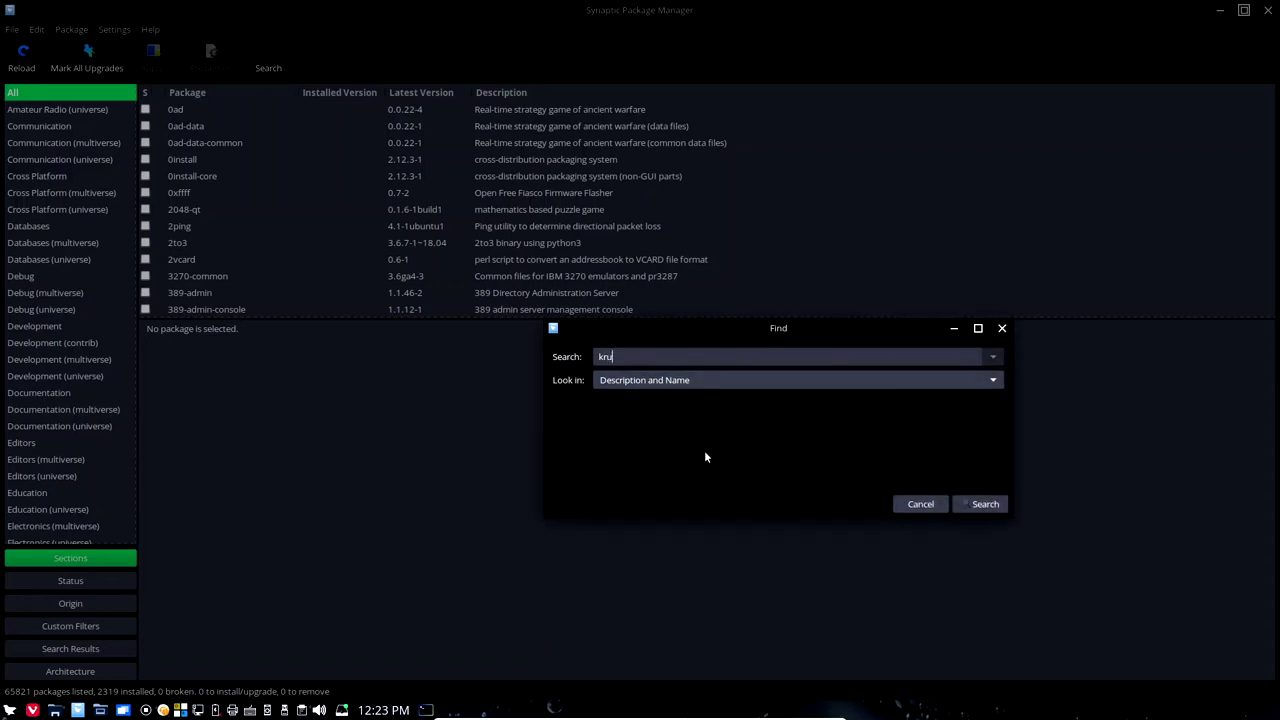
text(sader)
click(1000, 505)
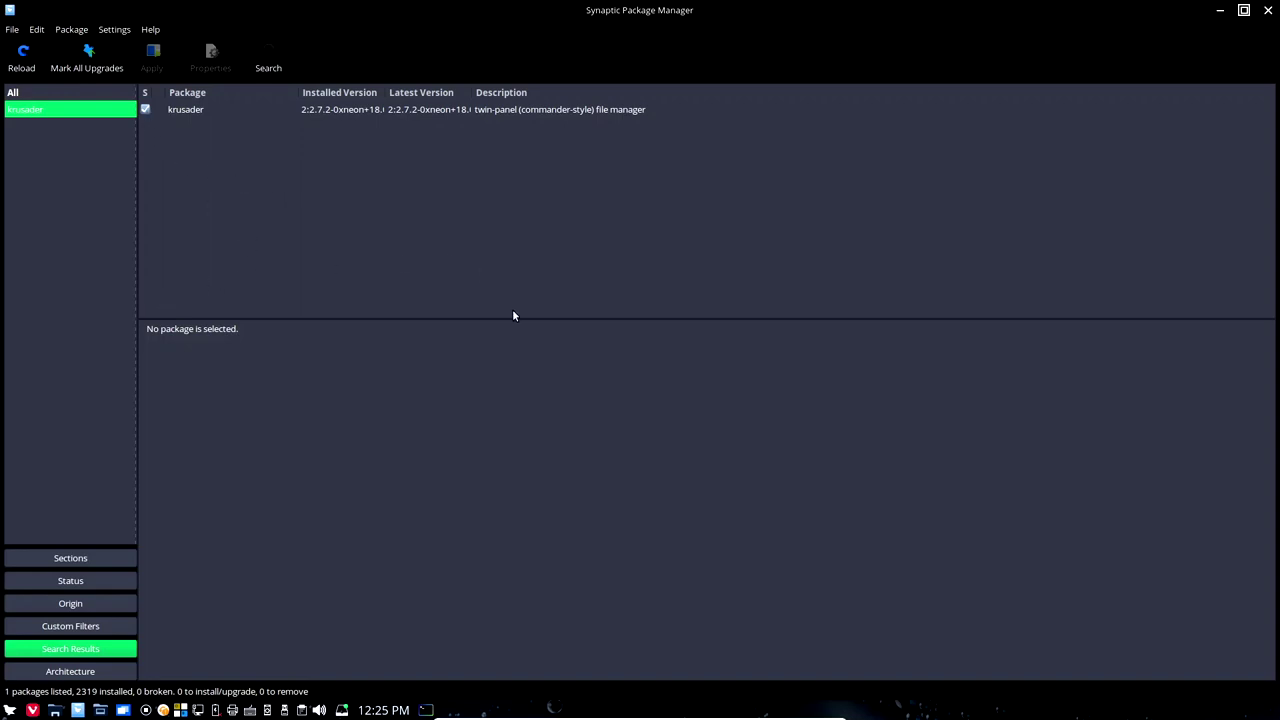
click(1267, 10)
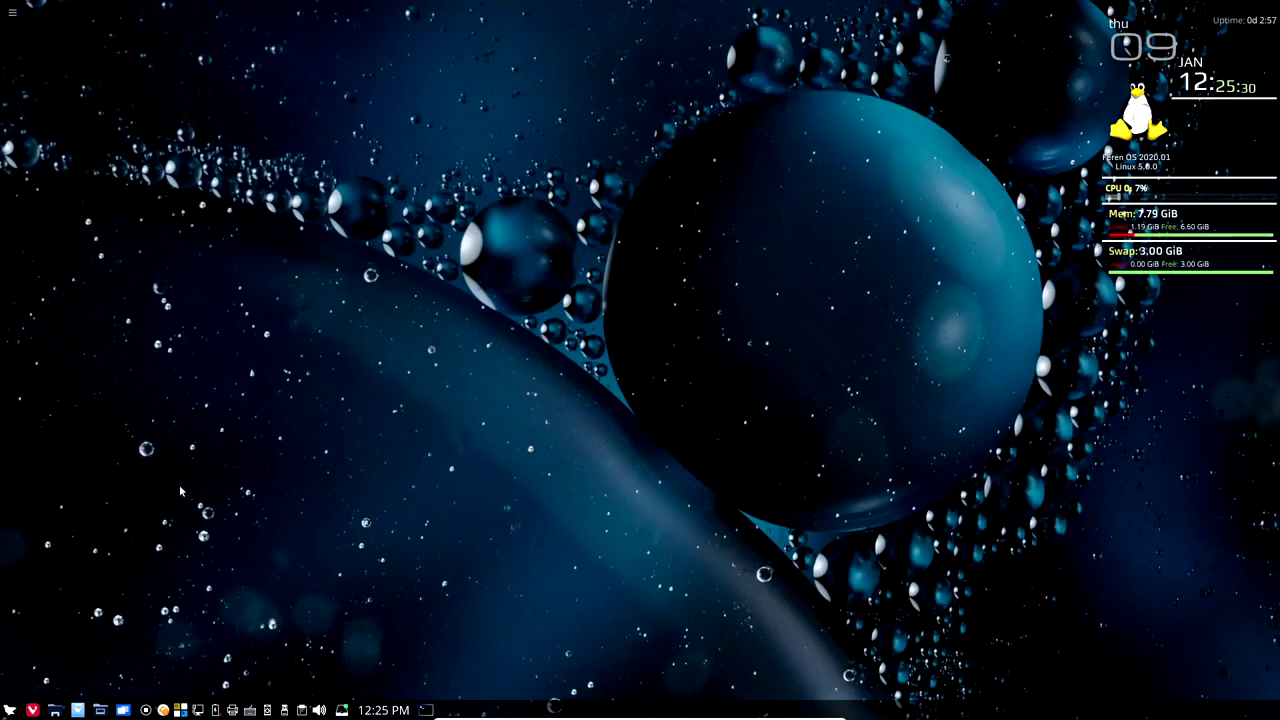
Step: Launch Krusader from the applications under K, look over its twin-panel layout, and minimize its window
click(10, 710)
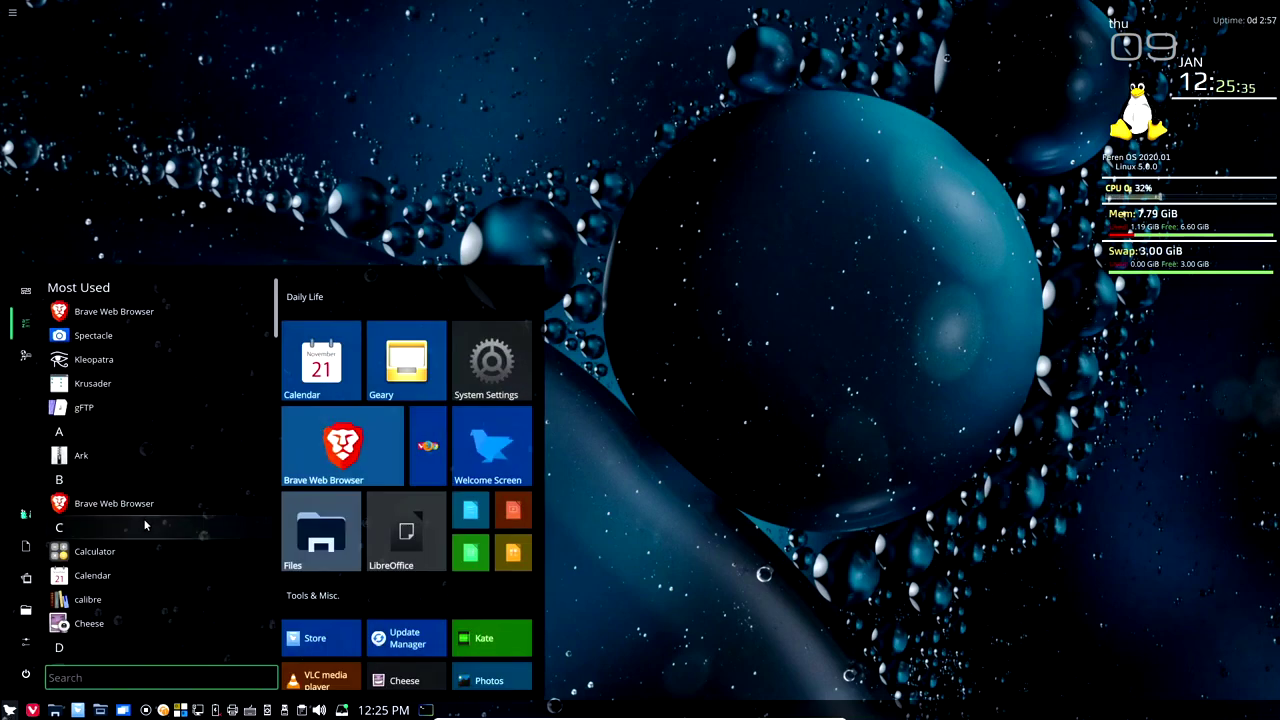
click(160, 474)
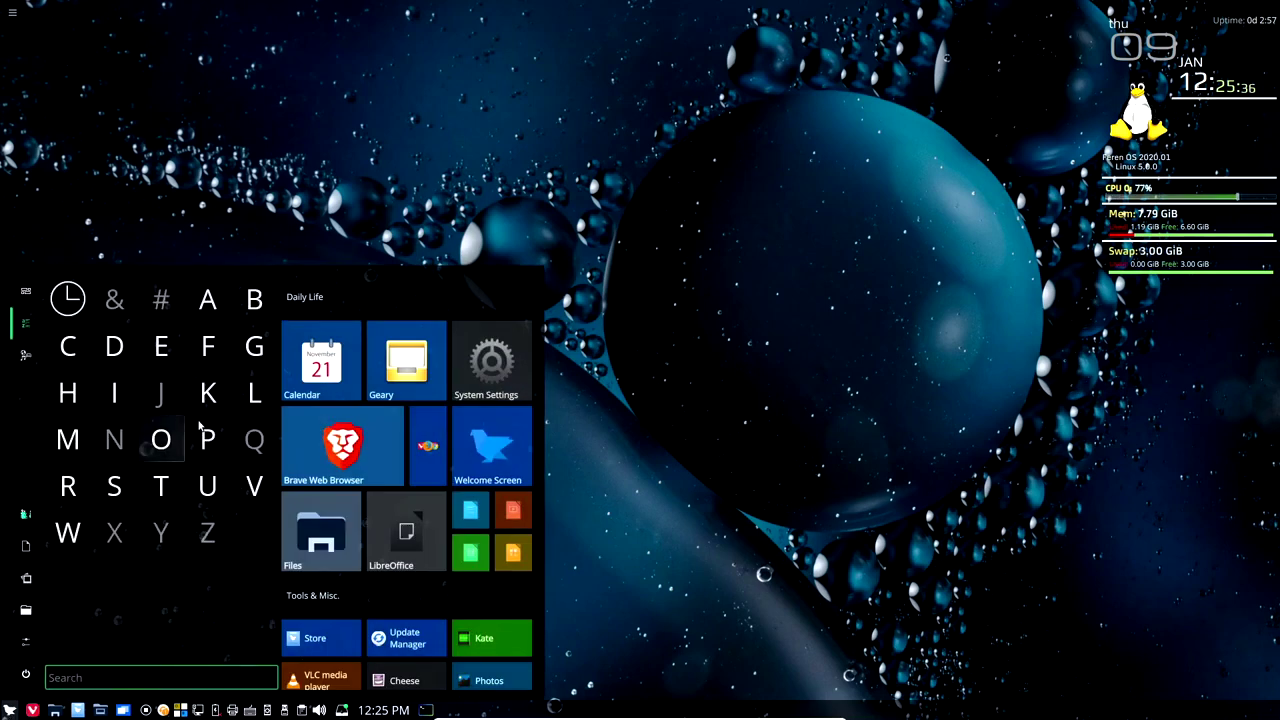
click(210, 391)
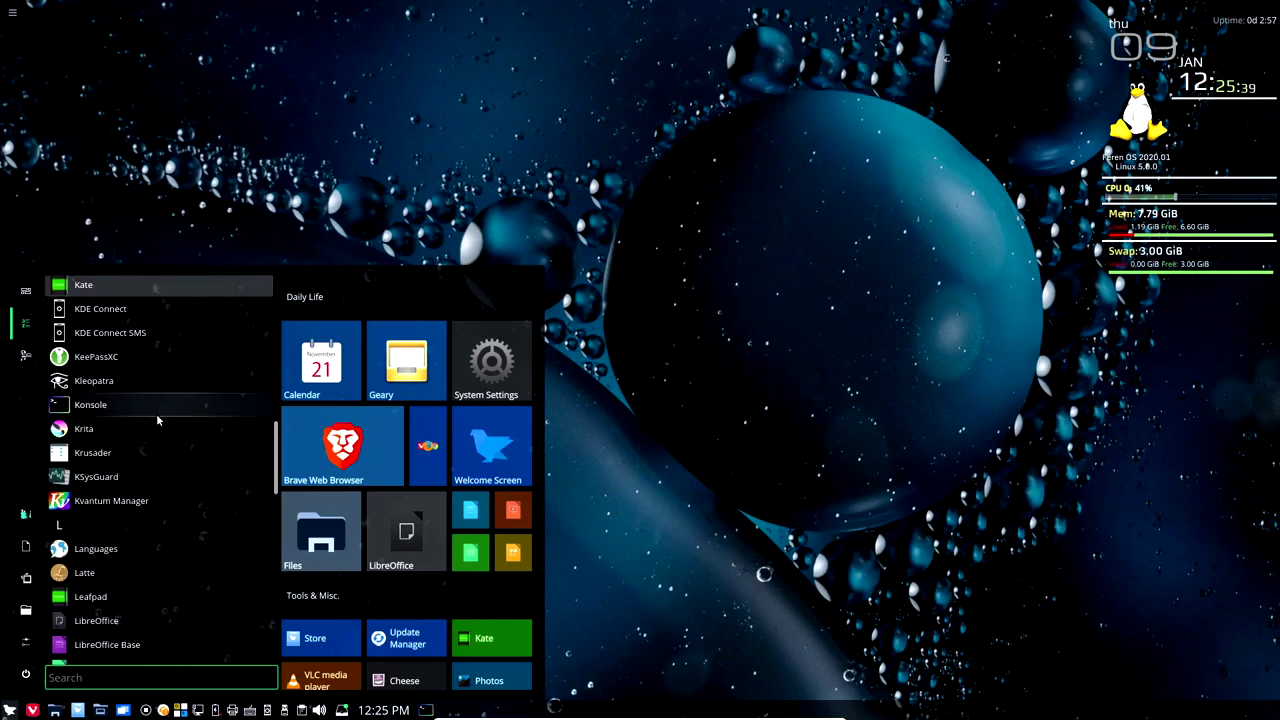
click(98, 460)
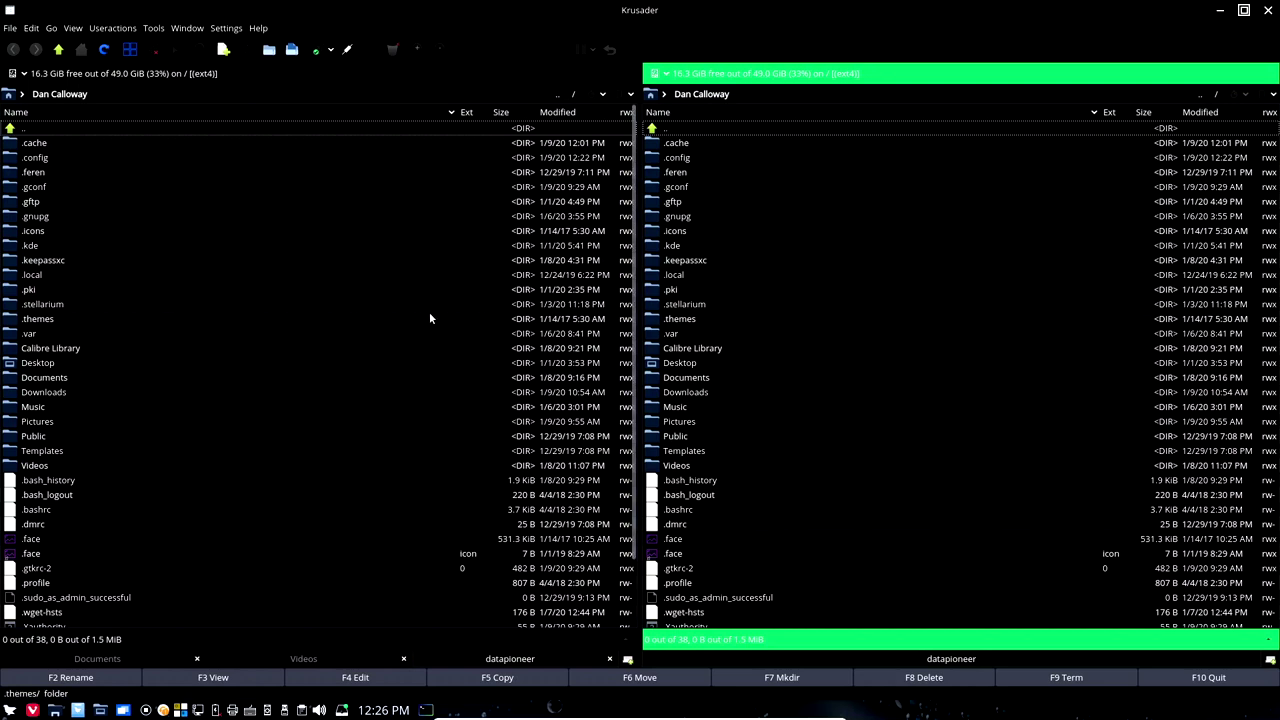
mouse_move(430, 318)
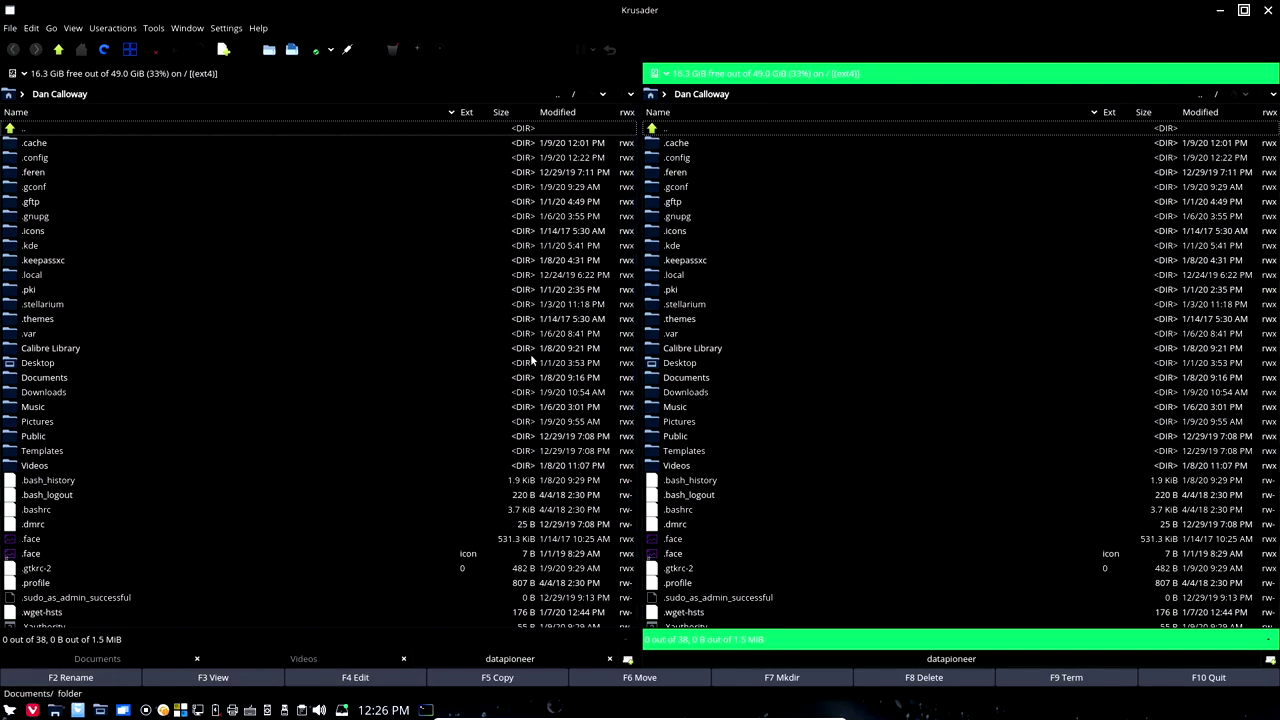
click(1221, 12)
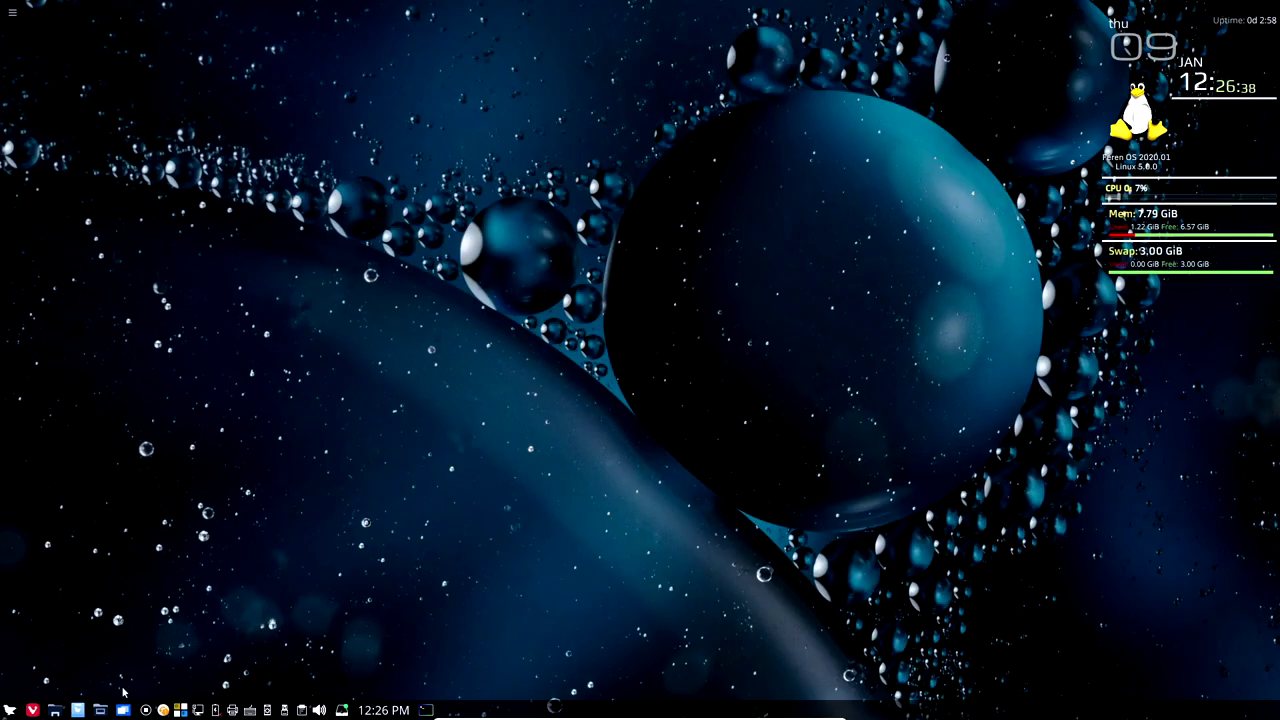
Step: Switch to the open Brave browser window and view the Wikipedia article on Krusader
mouse_move(122, 708)
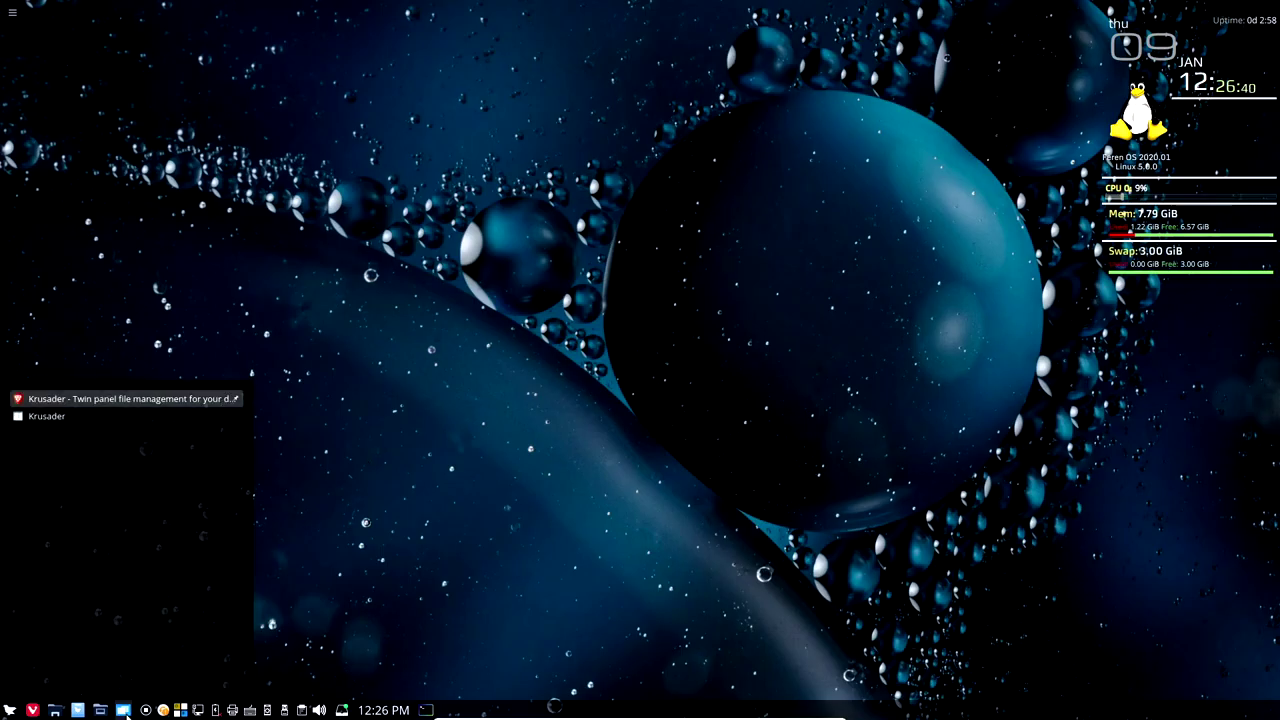
click(106, 399)
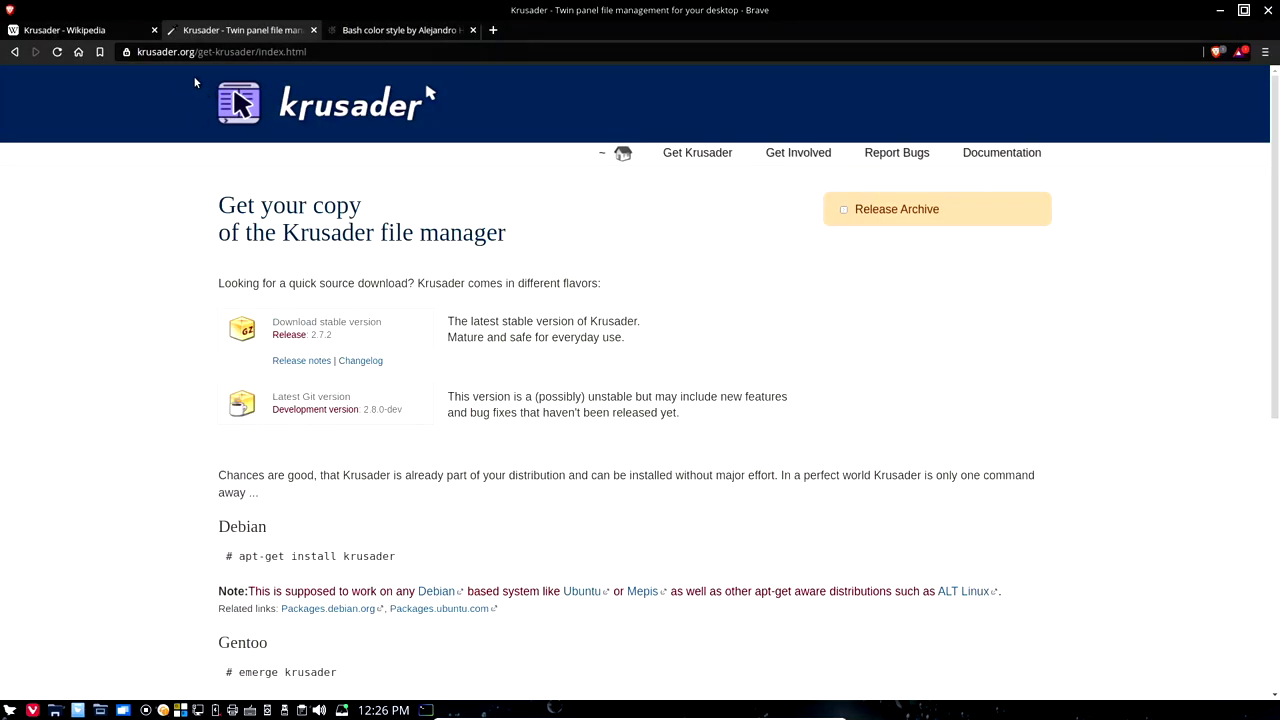
click(68, 32)
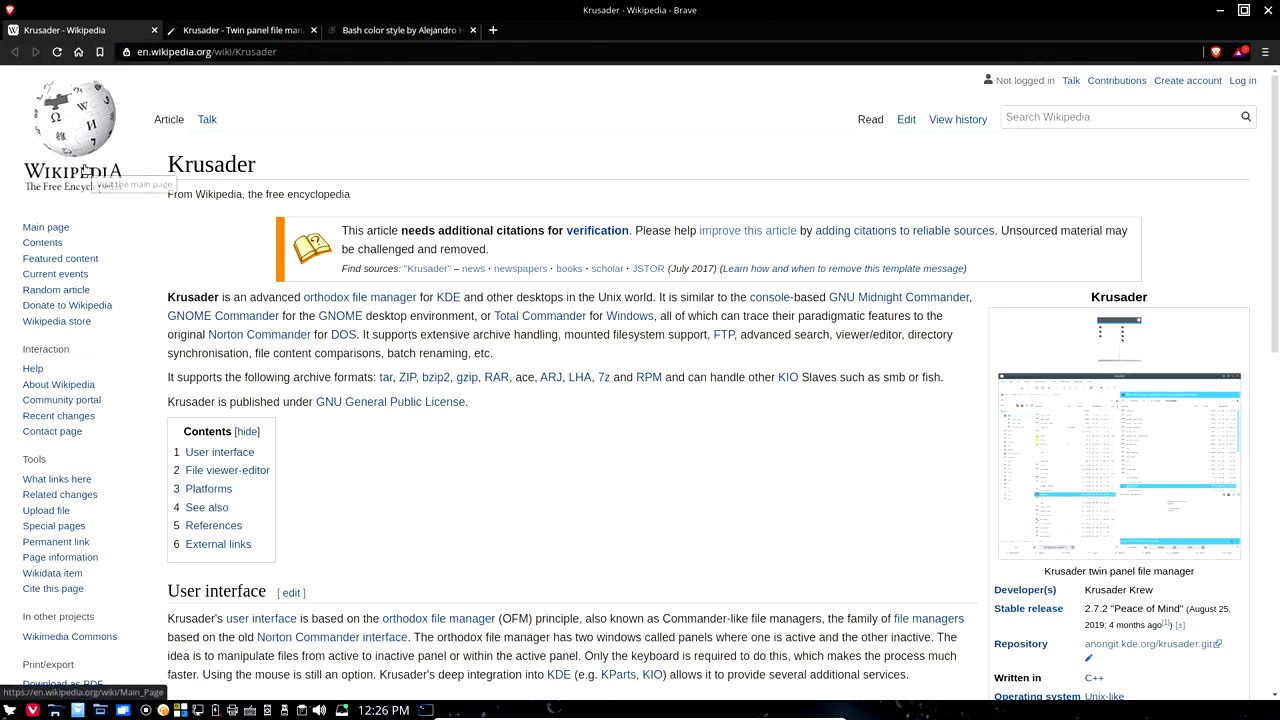
Step: Read the feature list on the Krusader website's home page and open the Get Krusader page
click(211, 34)
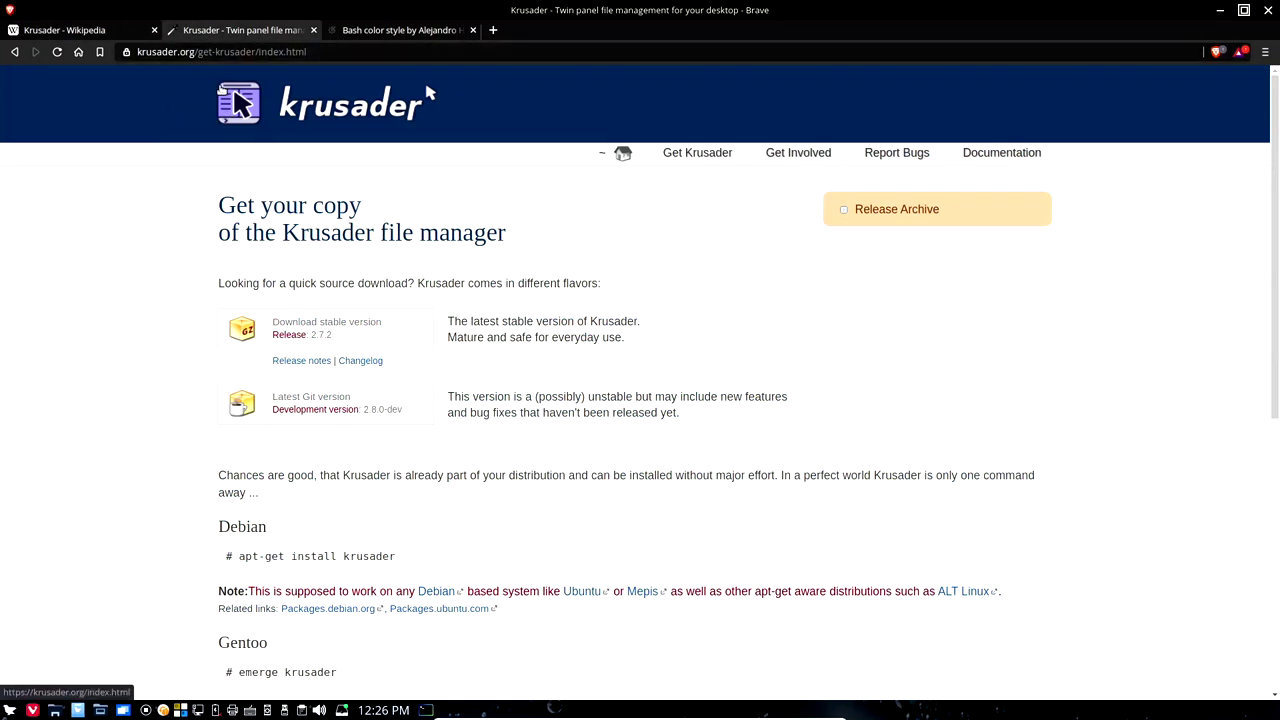
click(620, 155)
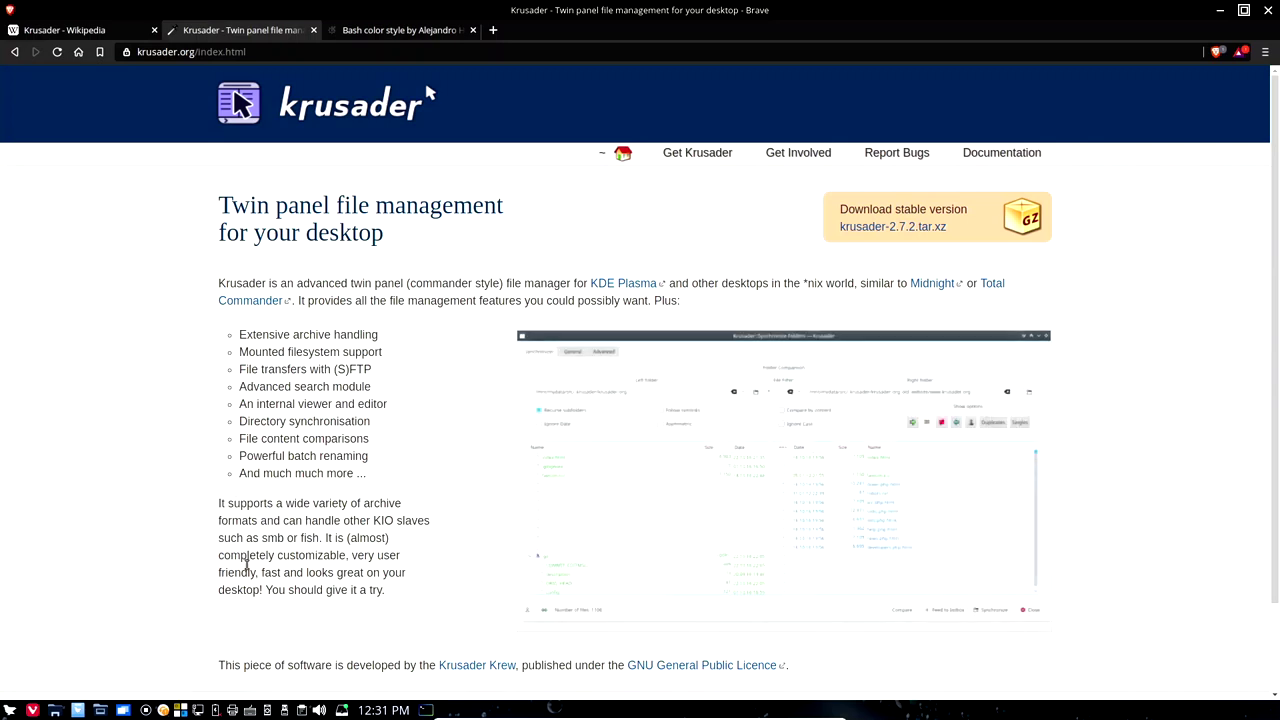
scroll(260, 621, down, 1)
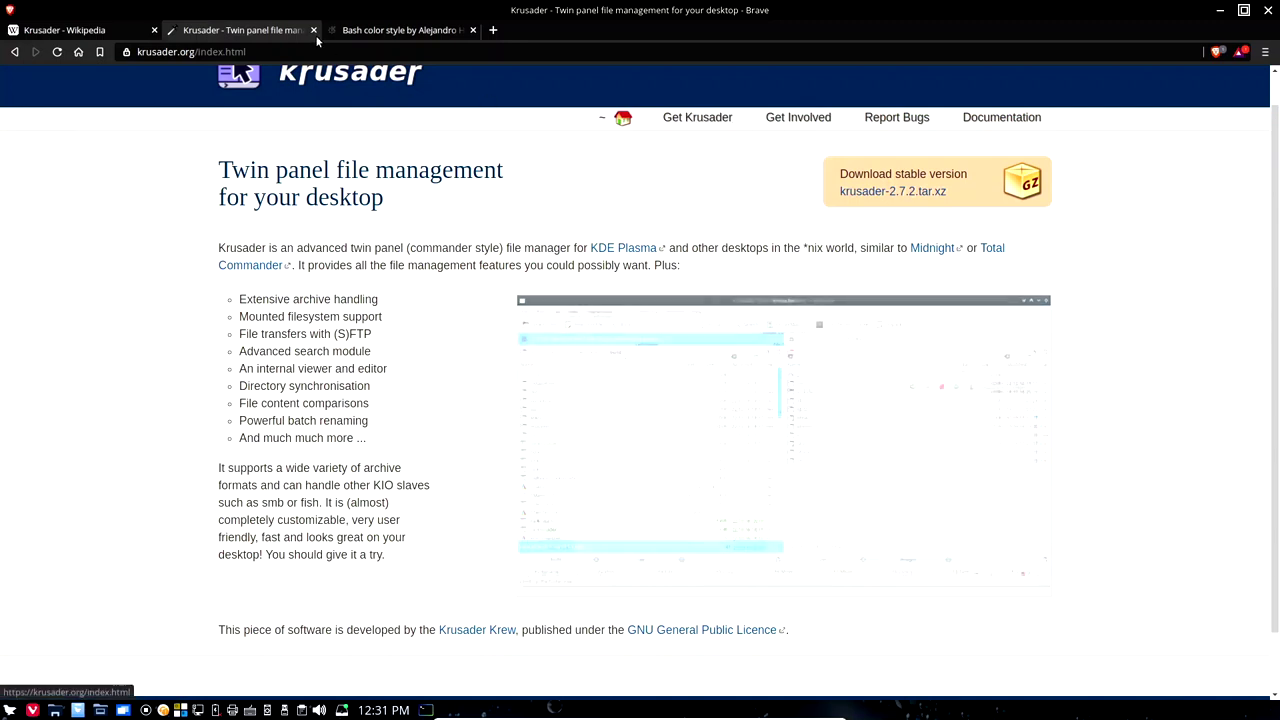
click(673, 118)
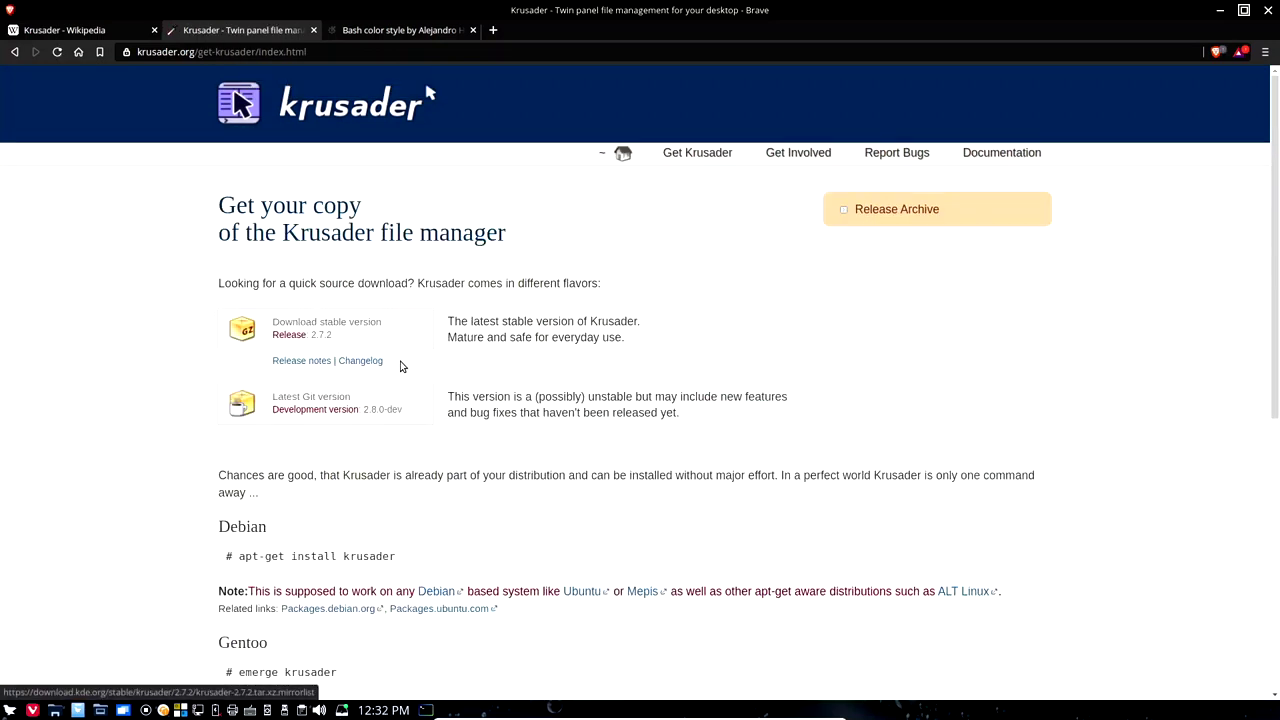
Step: Examine the Get Krusader page for the available versions and the install commands for Debian, Gentoo, Fedora and Mageia
scroll(157, 552, down, 3)
scroll(157, 552, down, 2)
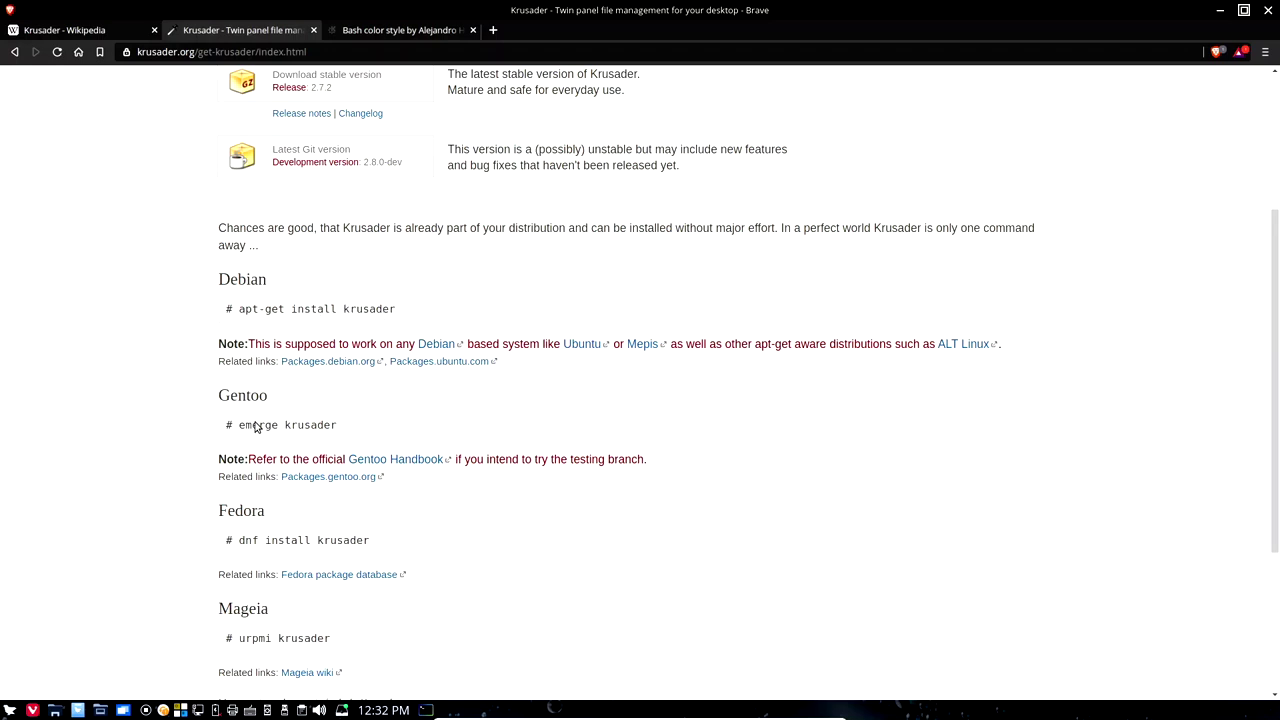
scroll(257, 428, down, 1)
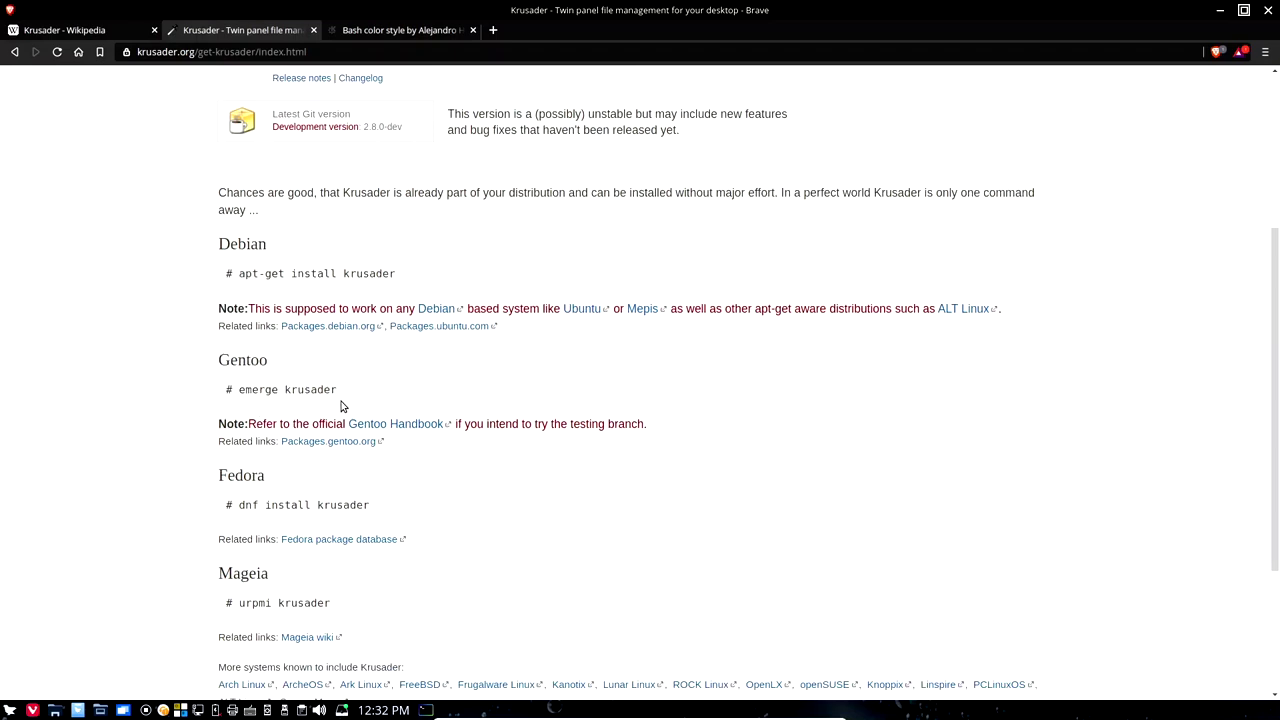
scroll(341, 405, down, 3)
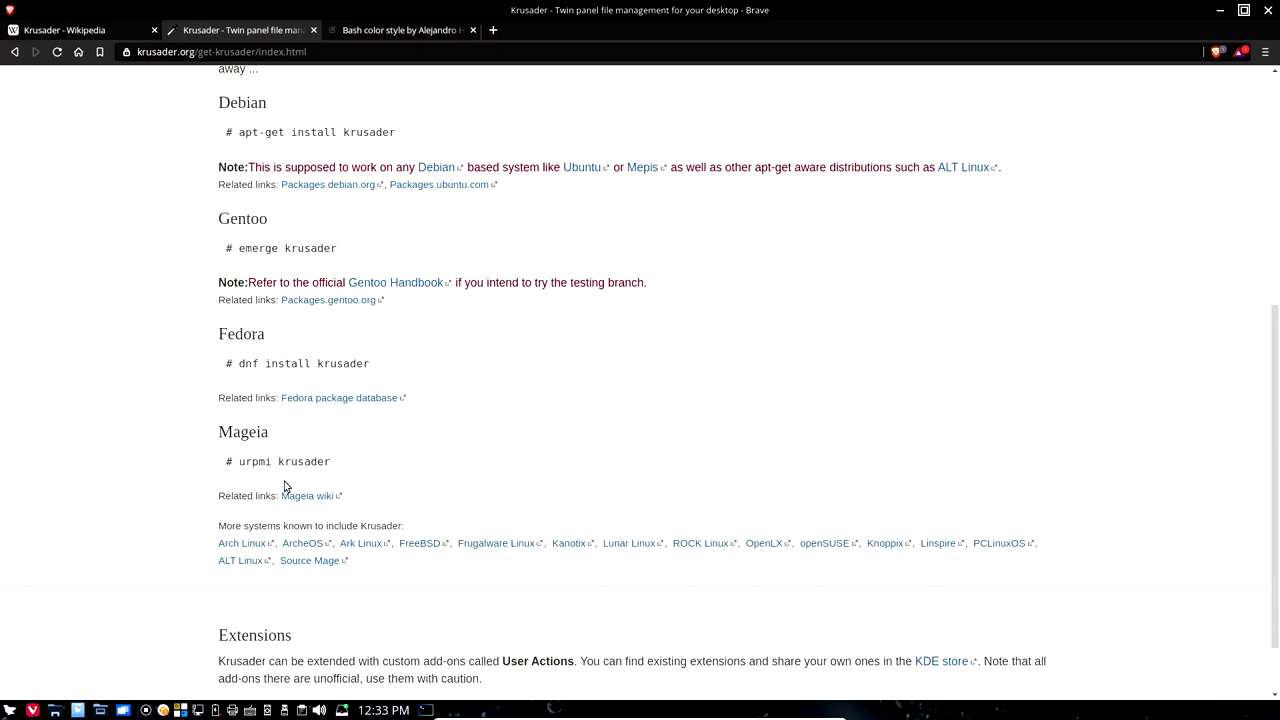
scroll(251, 522, up, 5)
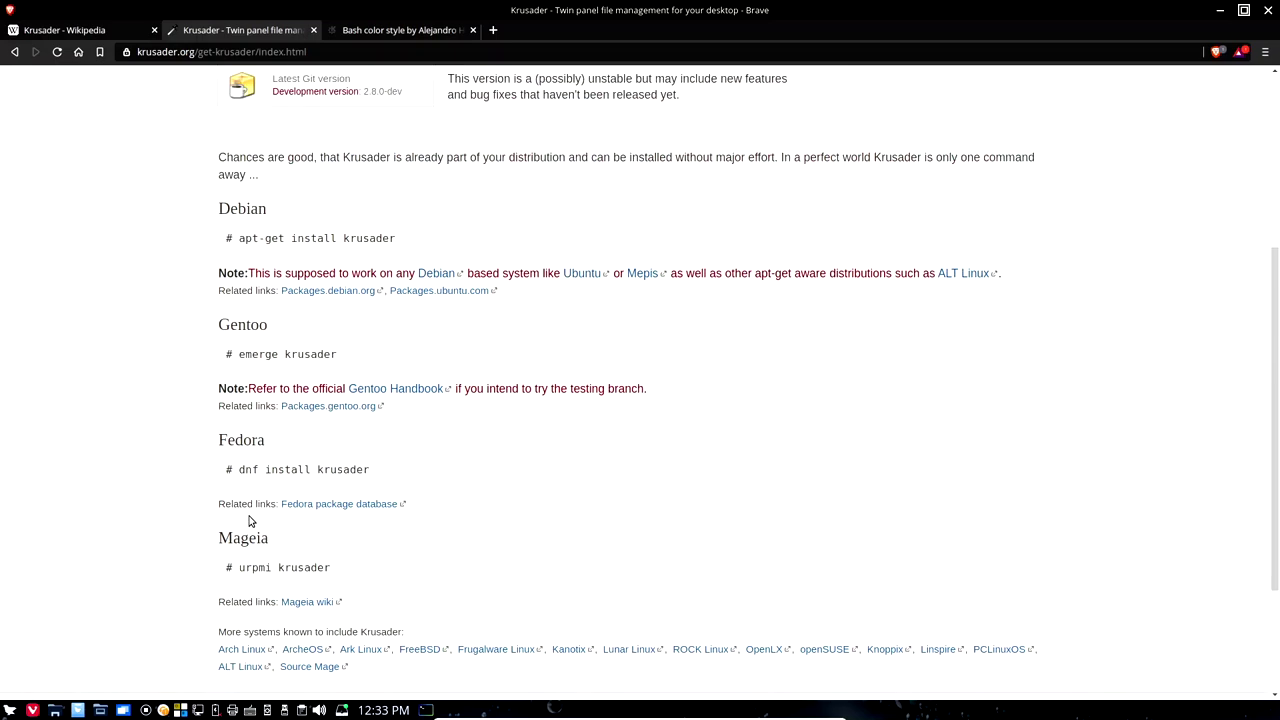
scroll(251, 518, up, 2)
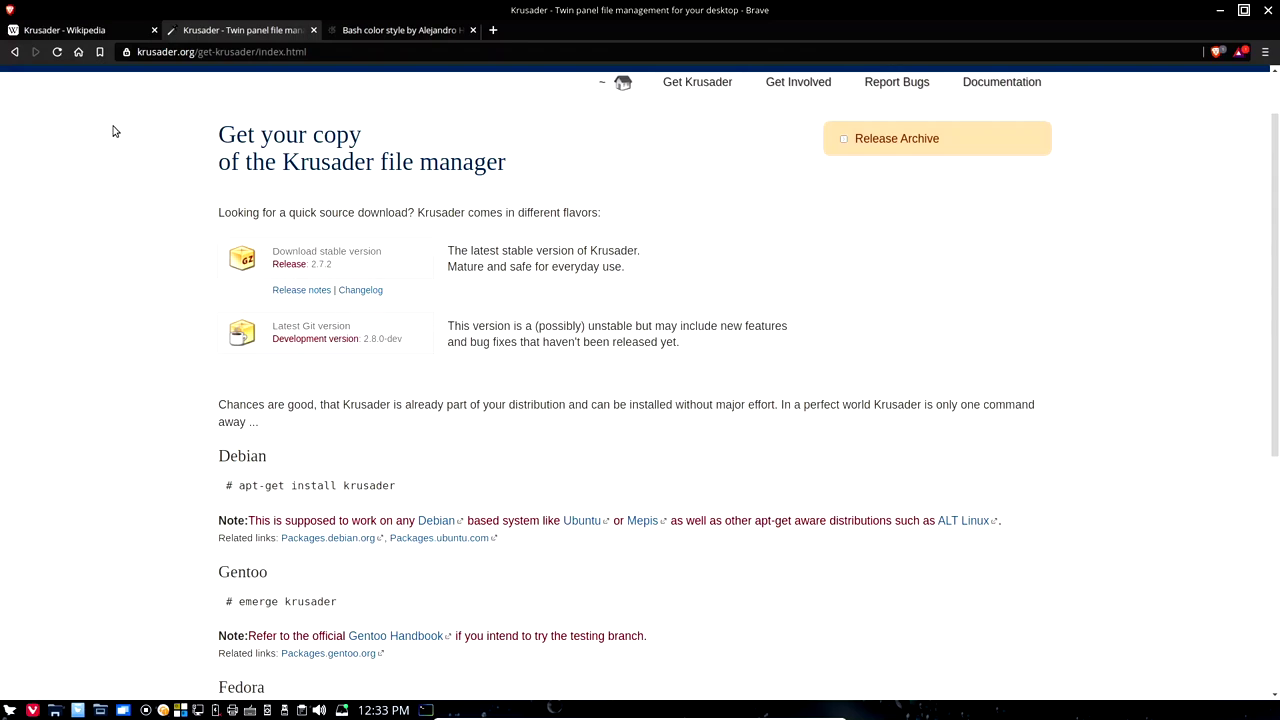
Step: Return to the Wikipedia article on Krusader and examine its introduction and infobox details, including operating system, license and website
click(92, 32)
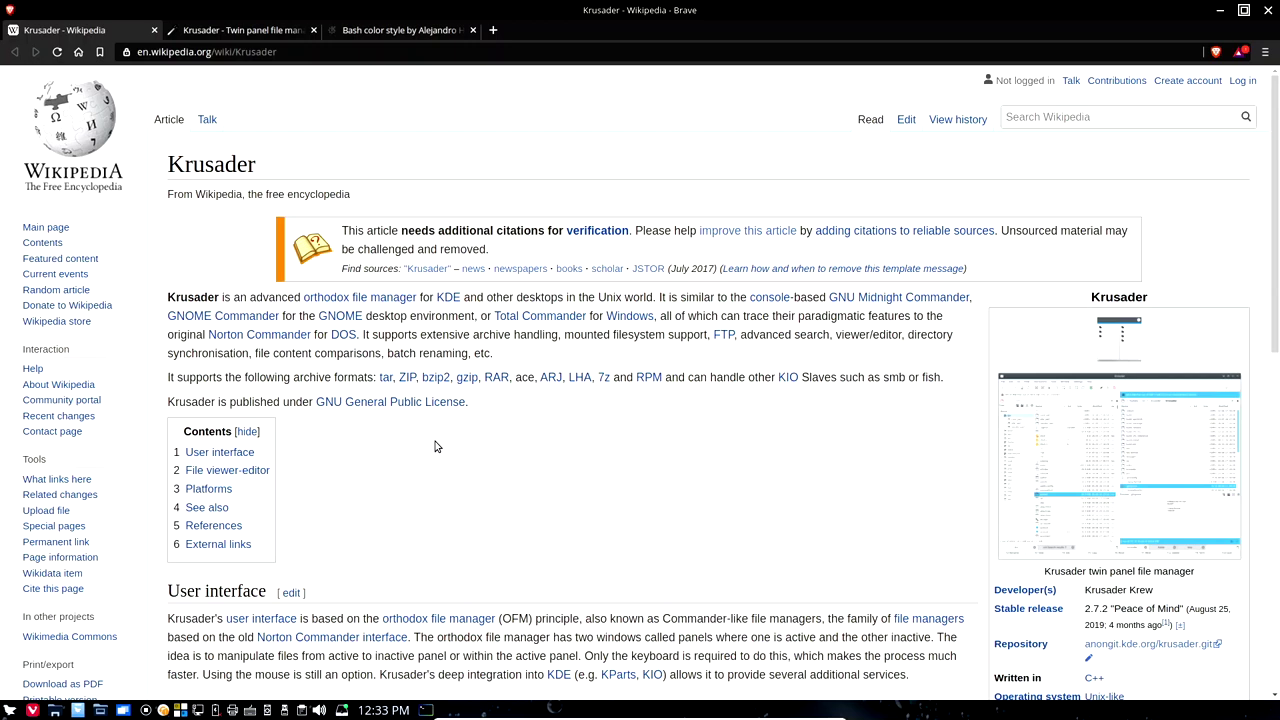
scroll(435, 446, down, 1)
scroll(435, 451, up, 1)
scroll(1092, 592, down, 2)
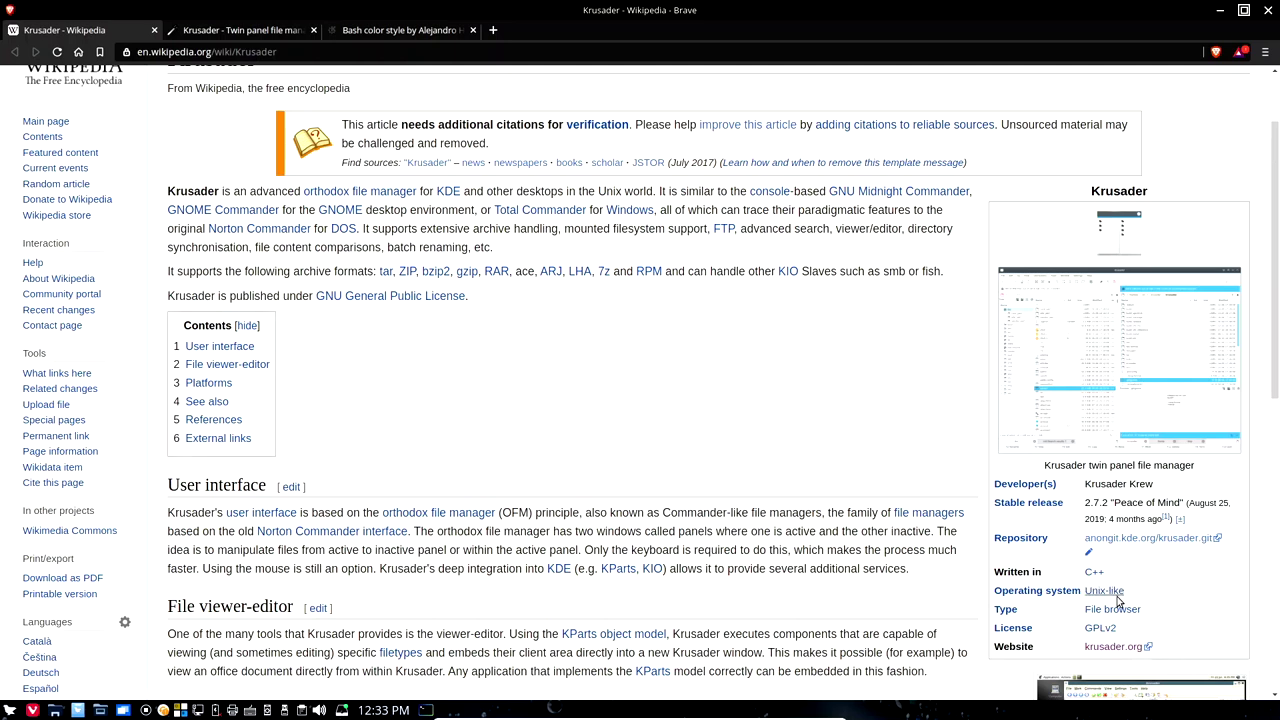
mouse_move(1113, 612)
scroll(1190, 580, down, 1)
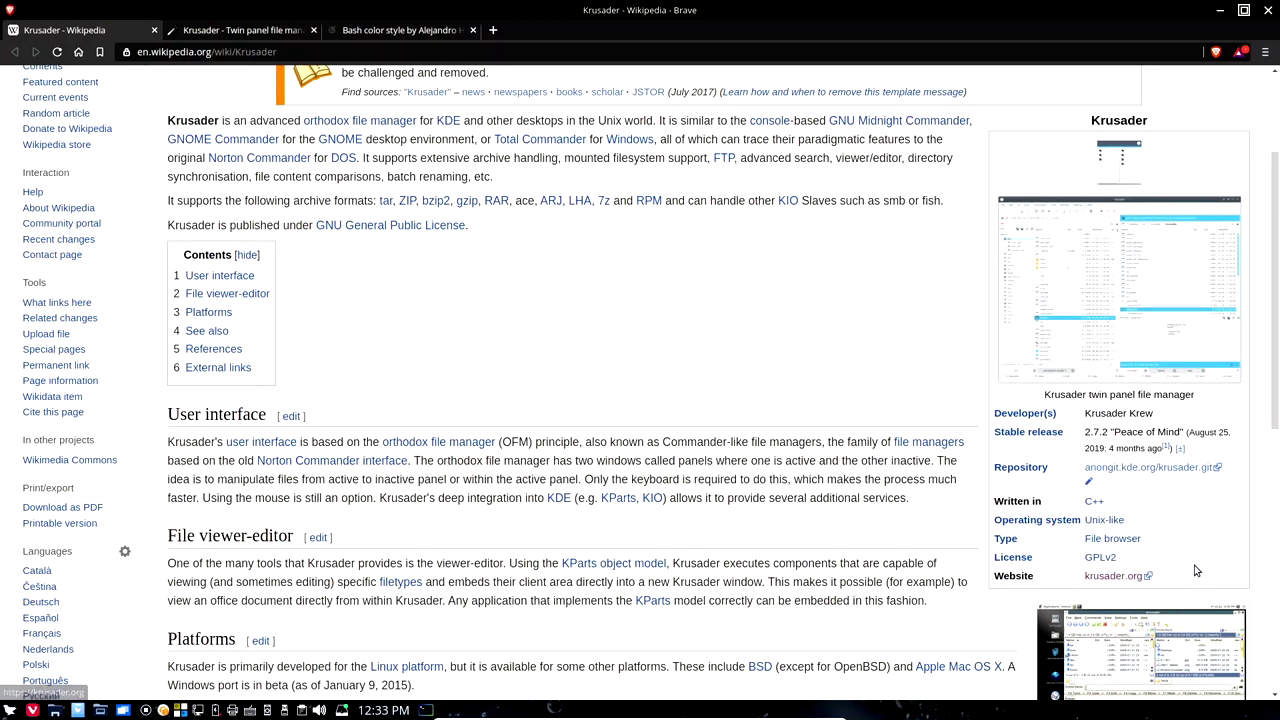
scroll(1114, 570, down, 1)
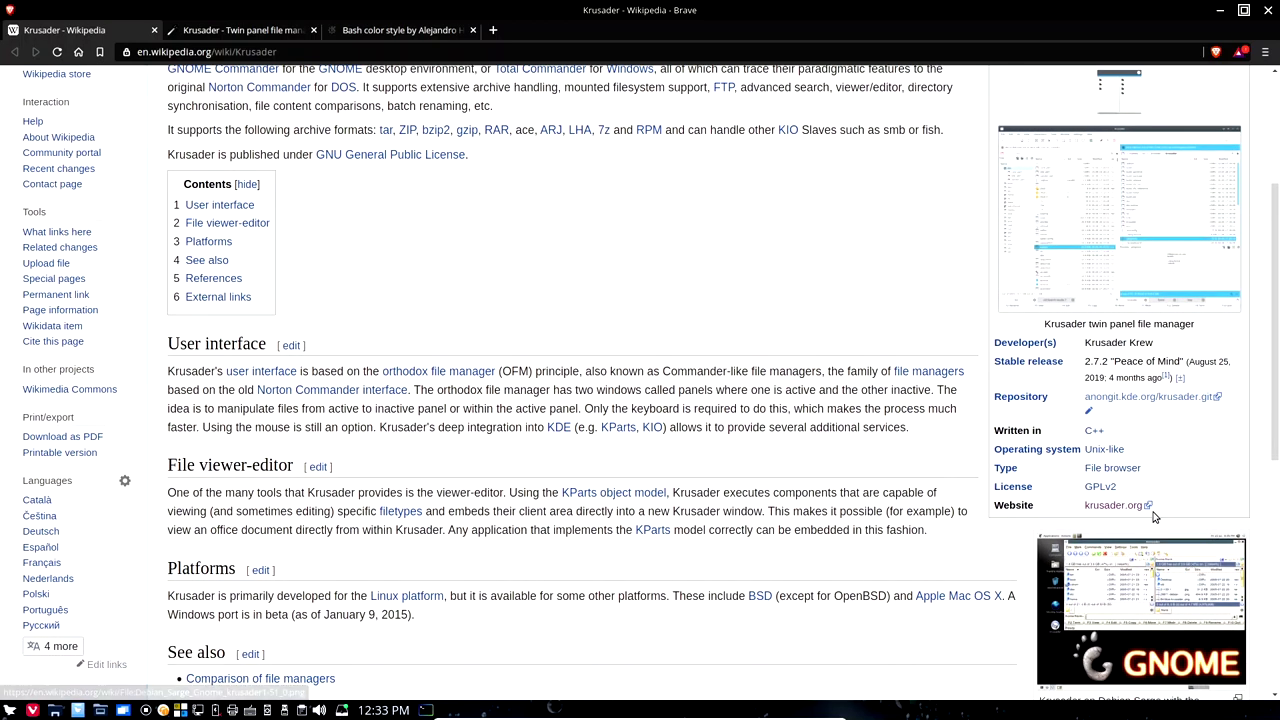
scroll(527, 507, up, 3)
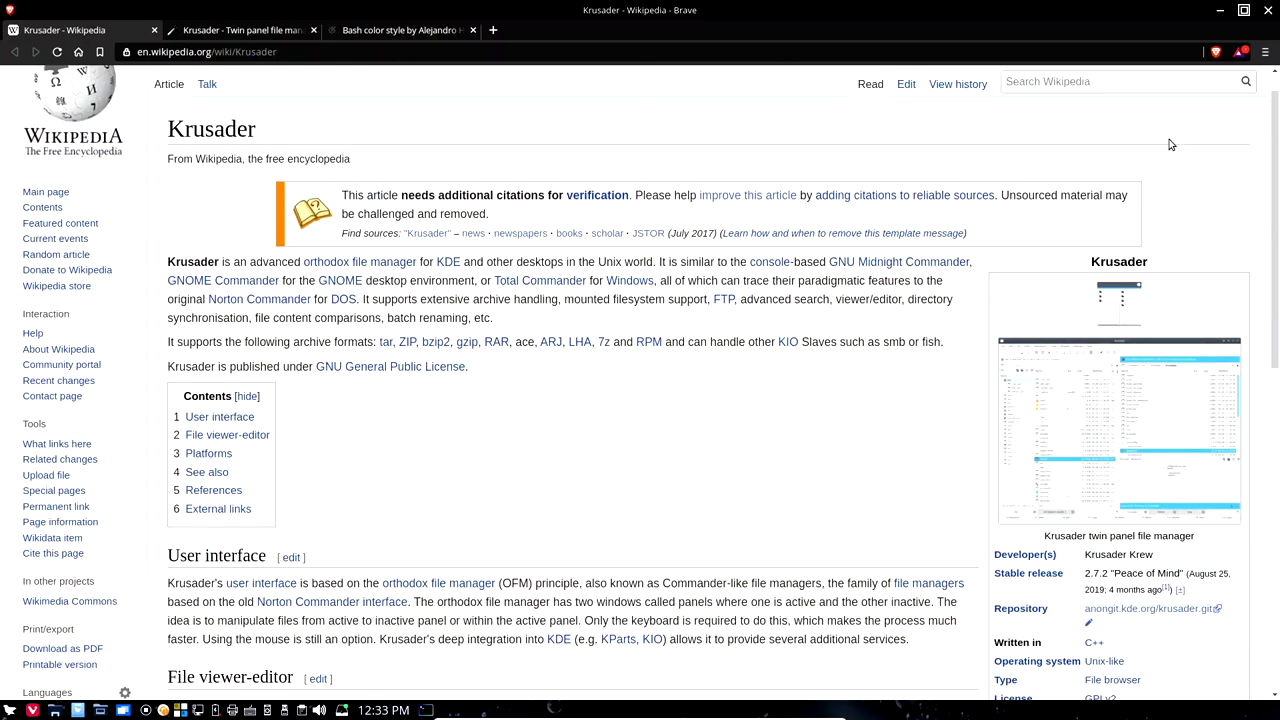
Step: Minimize the Brave browser window and switch to the open Krusader window
click(1221, 12)
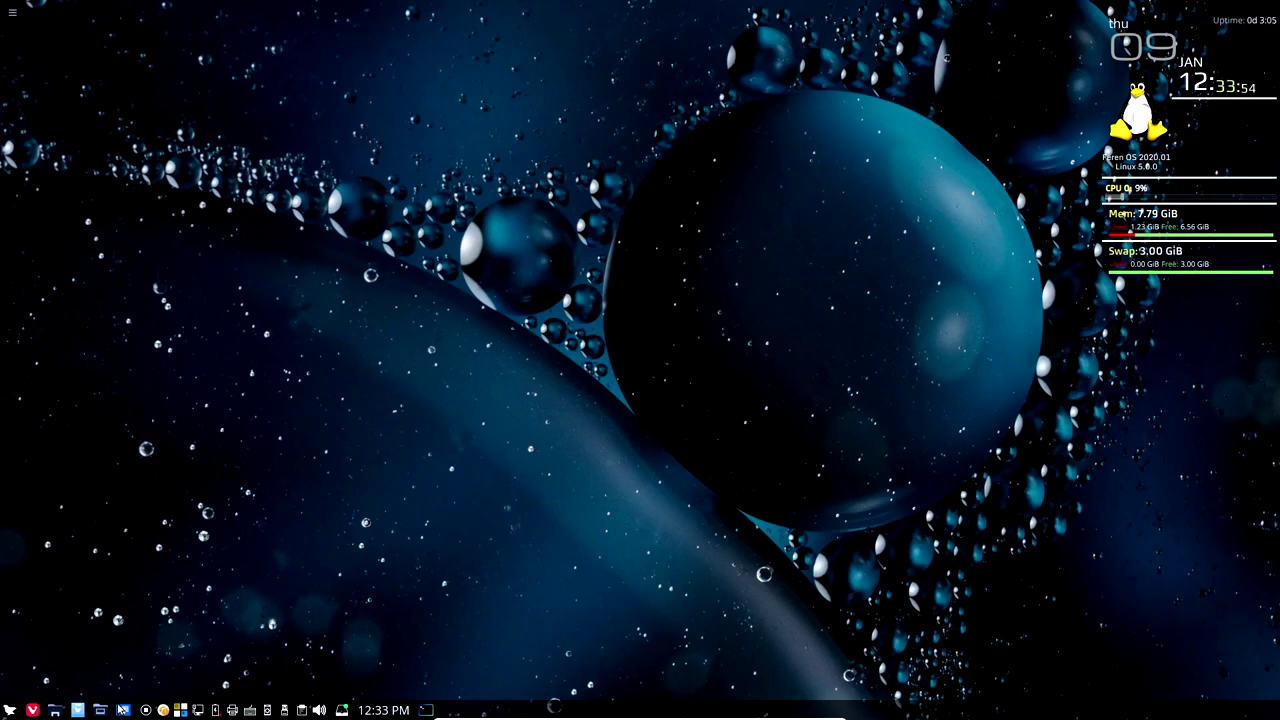
click(123, 712)
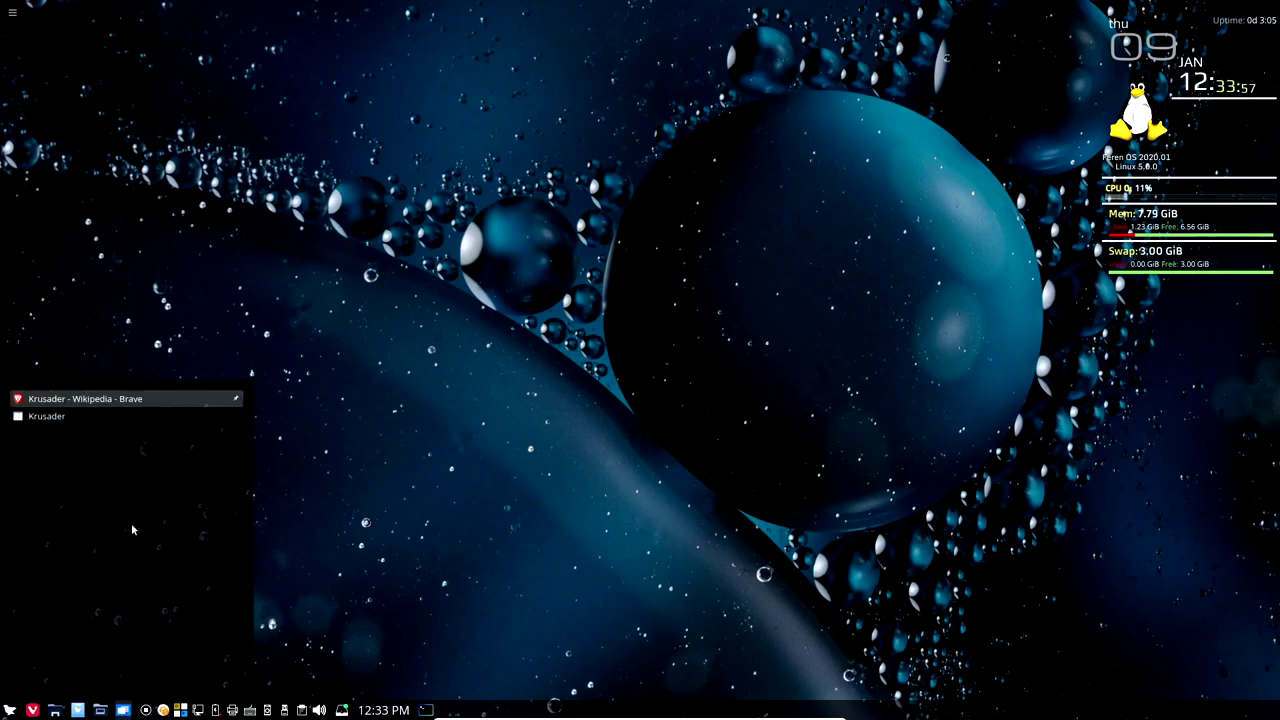
click(69, 420)
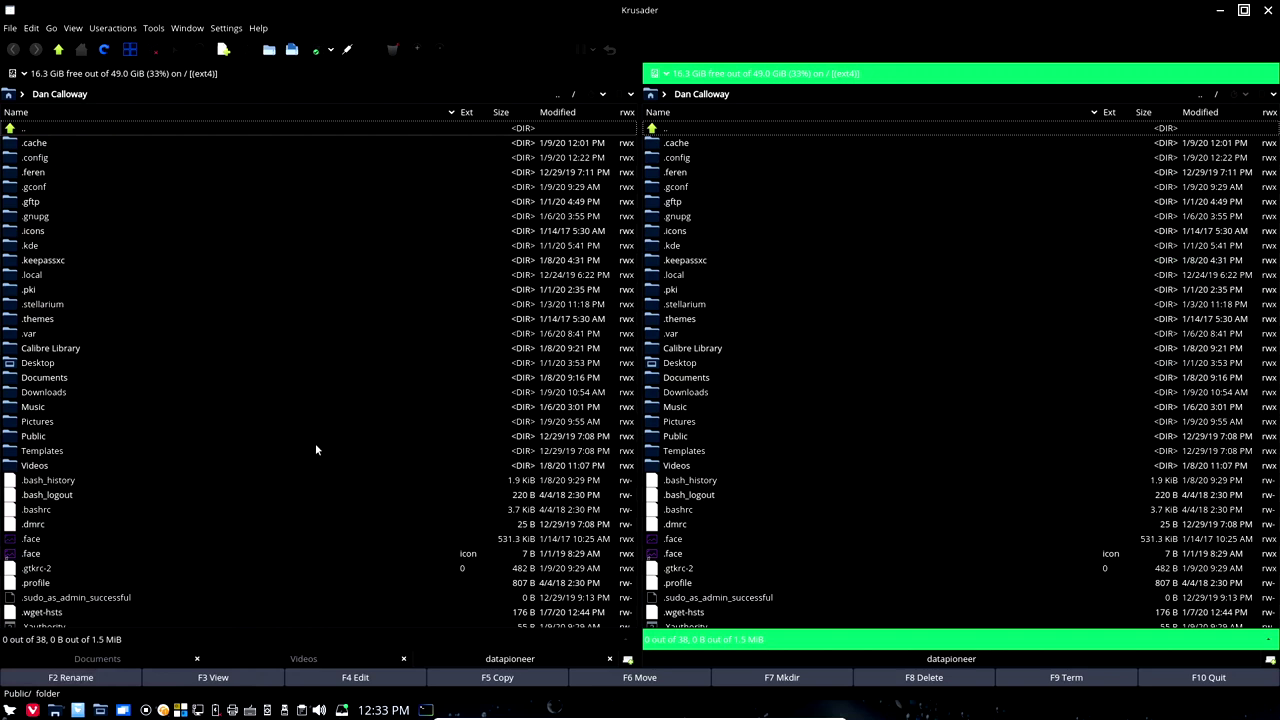
mouse_move(314, 454)
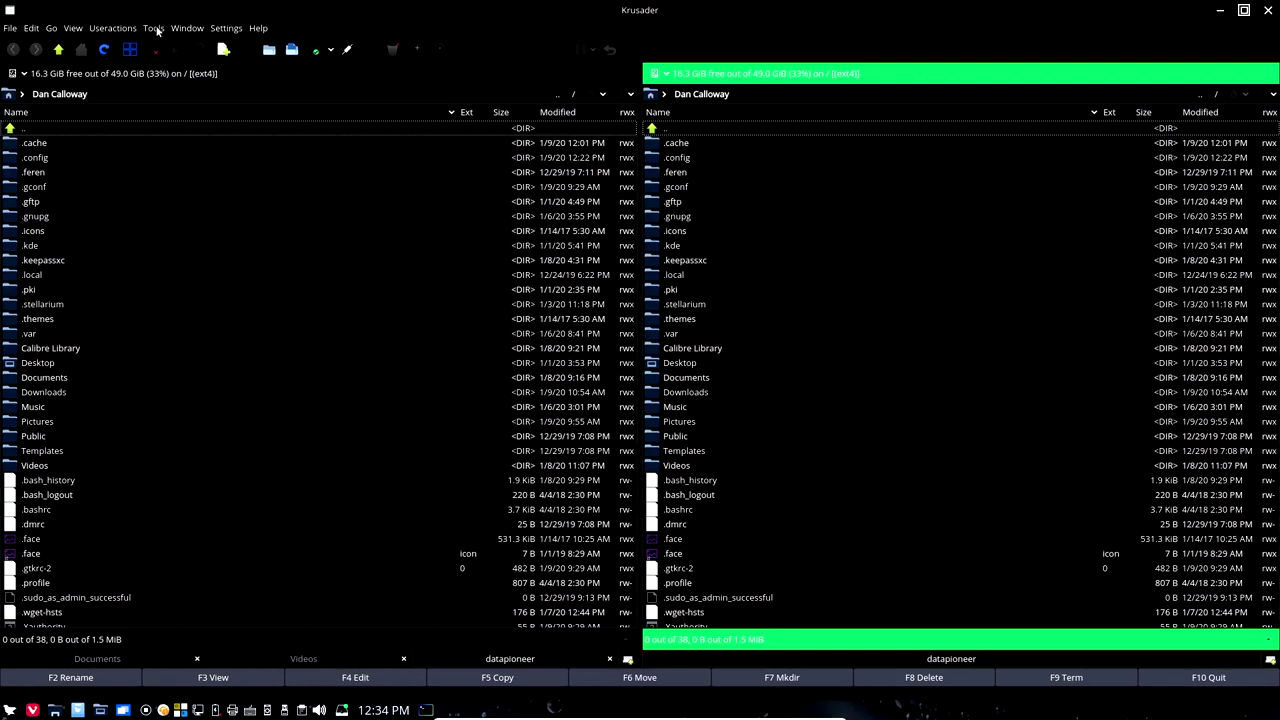
Step: Look through Krusader's available file, edit, view, user action and tool commands
click(12, 28)
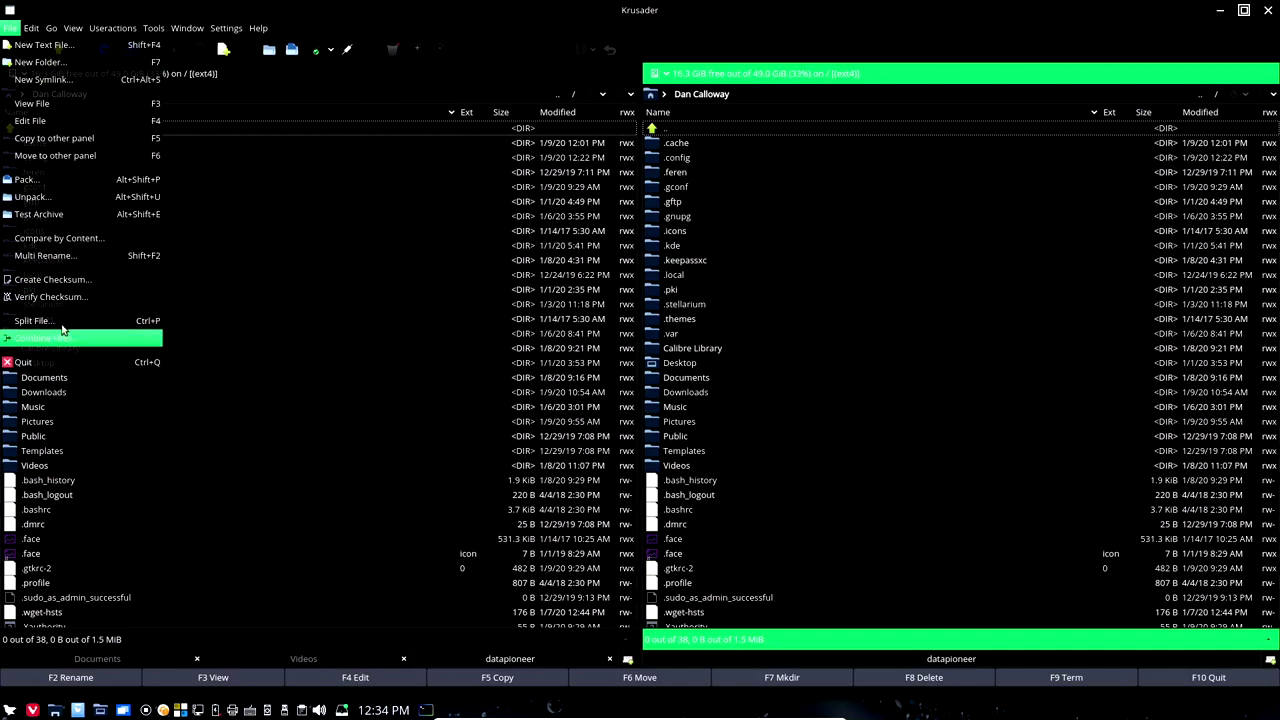
mouse_move(35, 30)
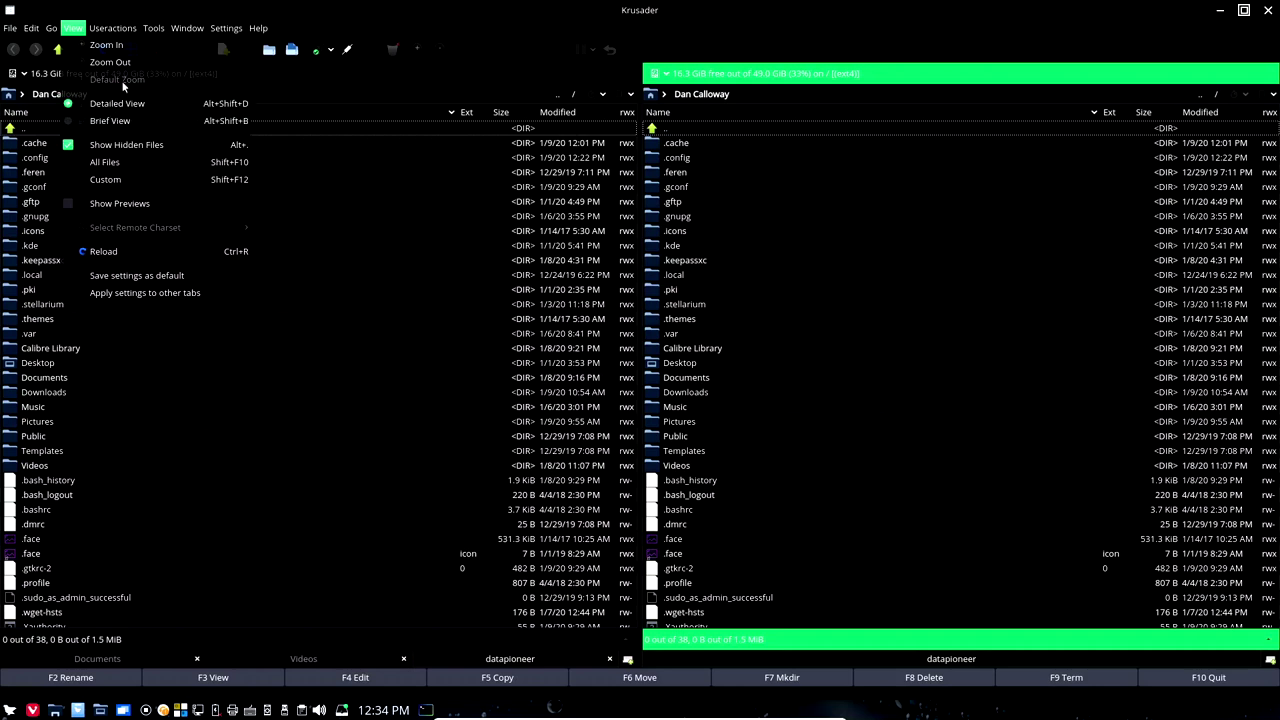
mouse_move(107, 29)
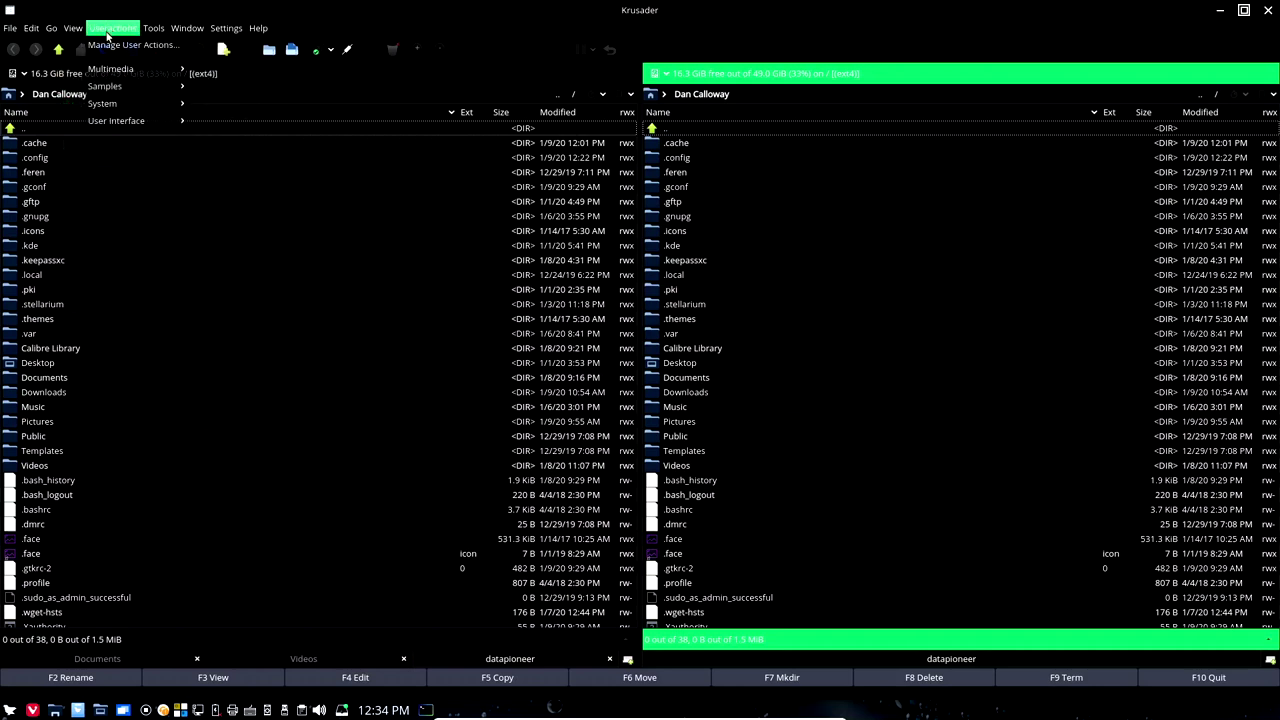
mouse_move(156, 31)
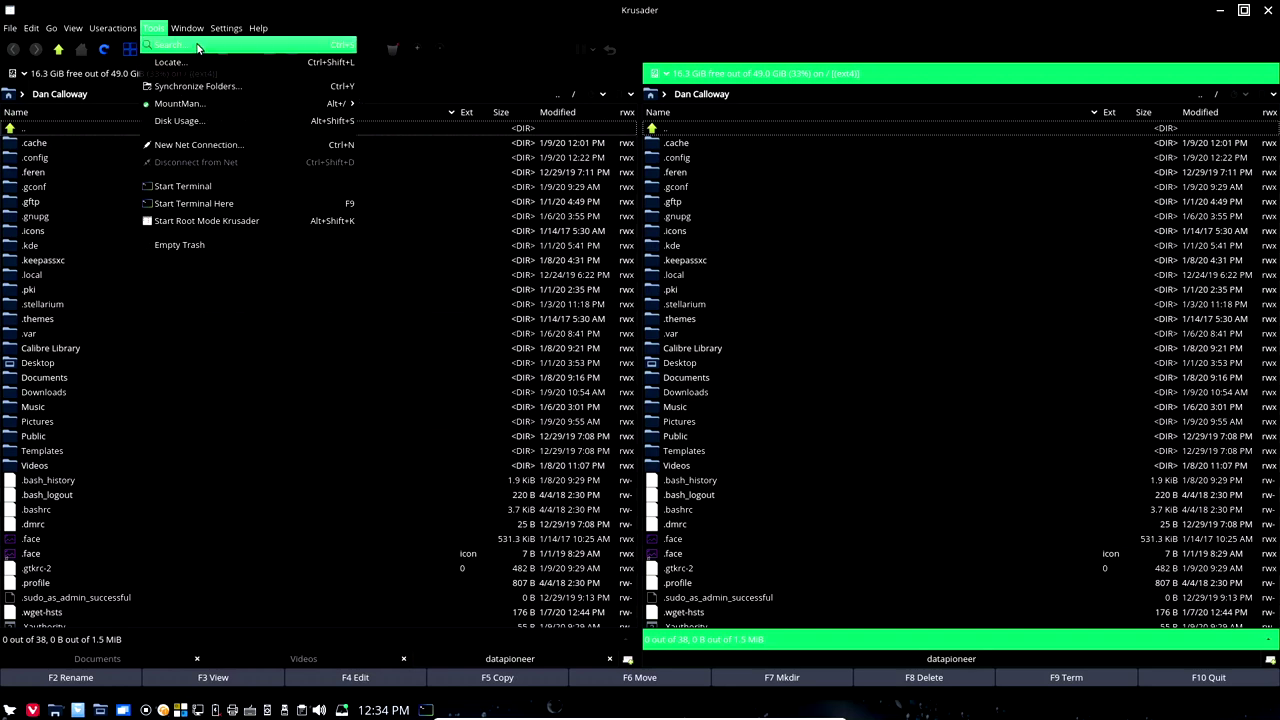
Step: Open Krusader's configuration dialog, look at the startup settings, and close it without changes
mouse_move(201, 33)
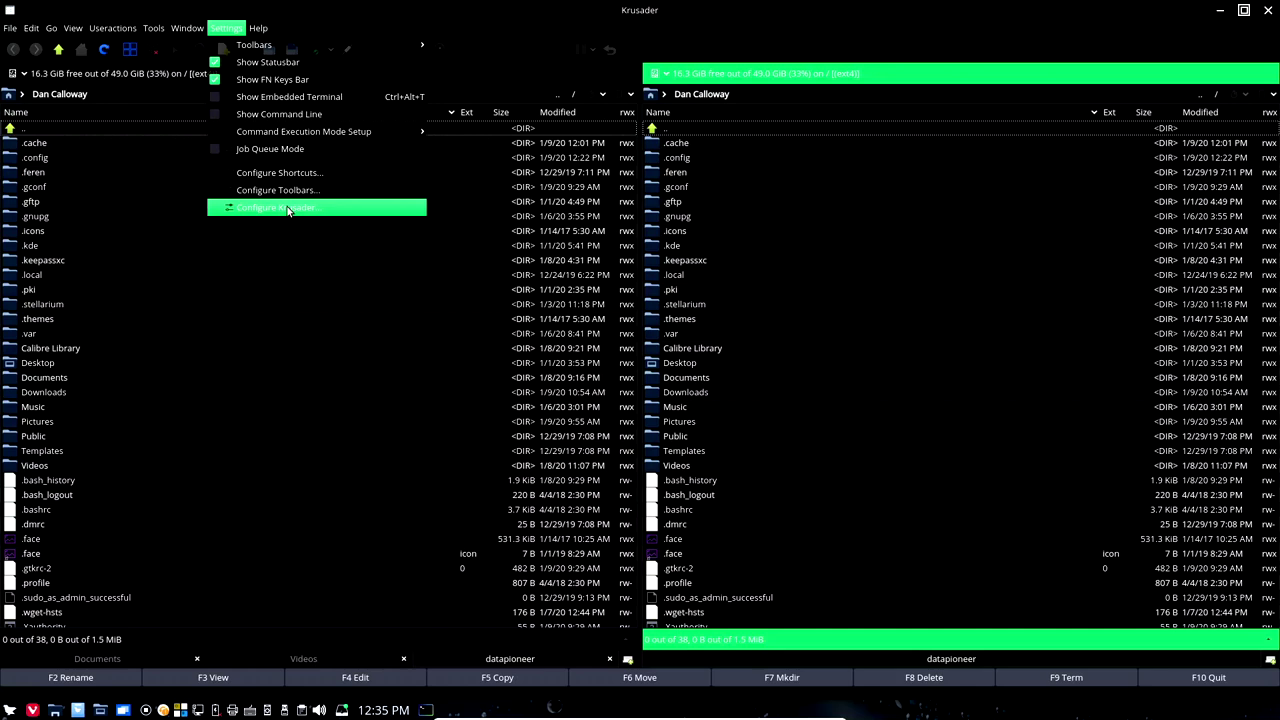
click(287, 209)
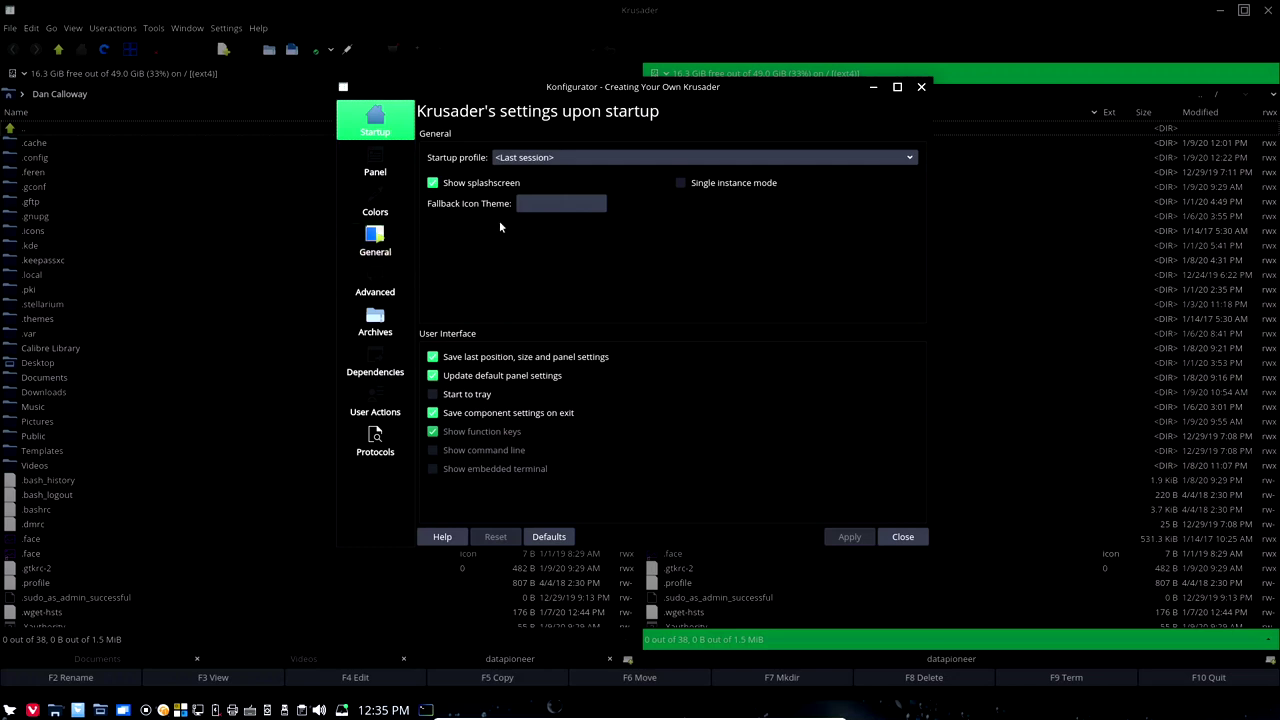
click(903, 537)
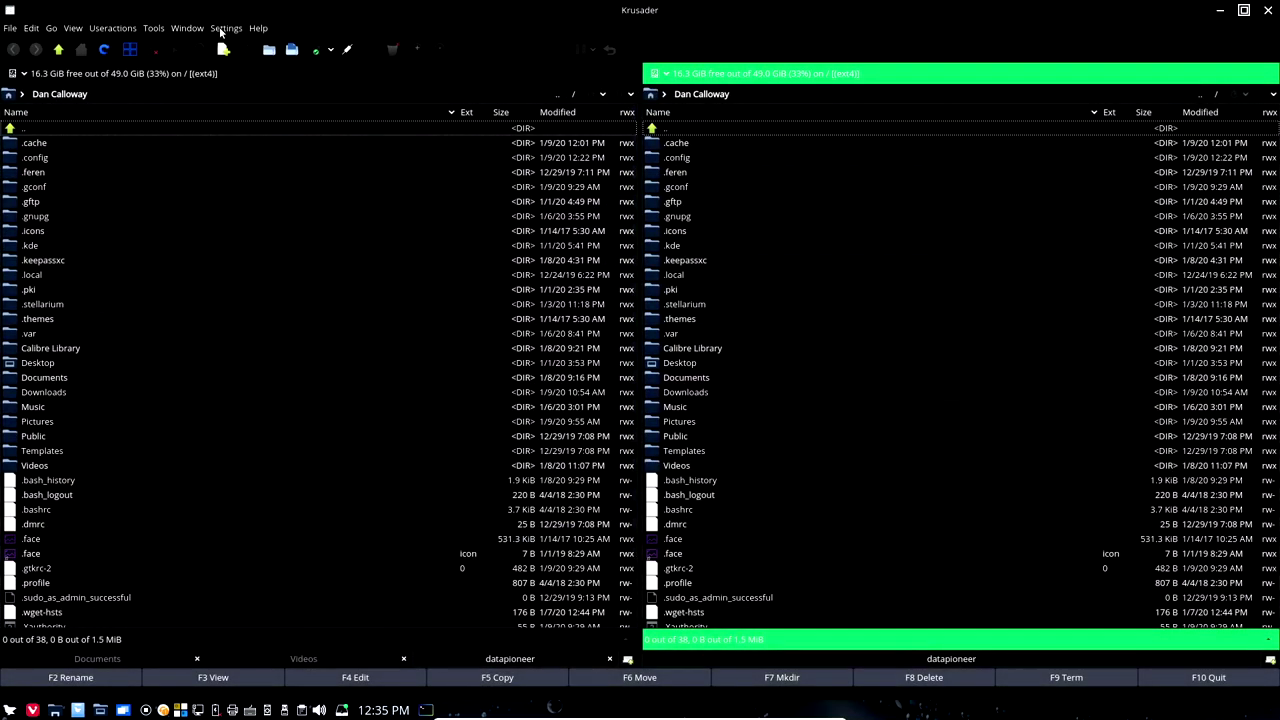
Step: Try to add the Krusader Handbook help command to the Main Toolbar
click(224, 28)
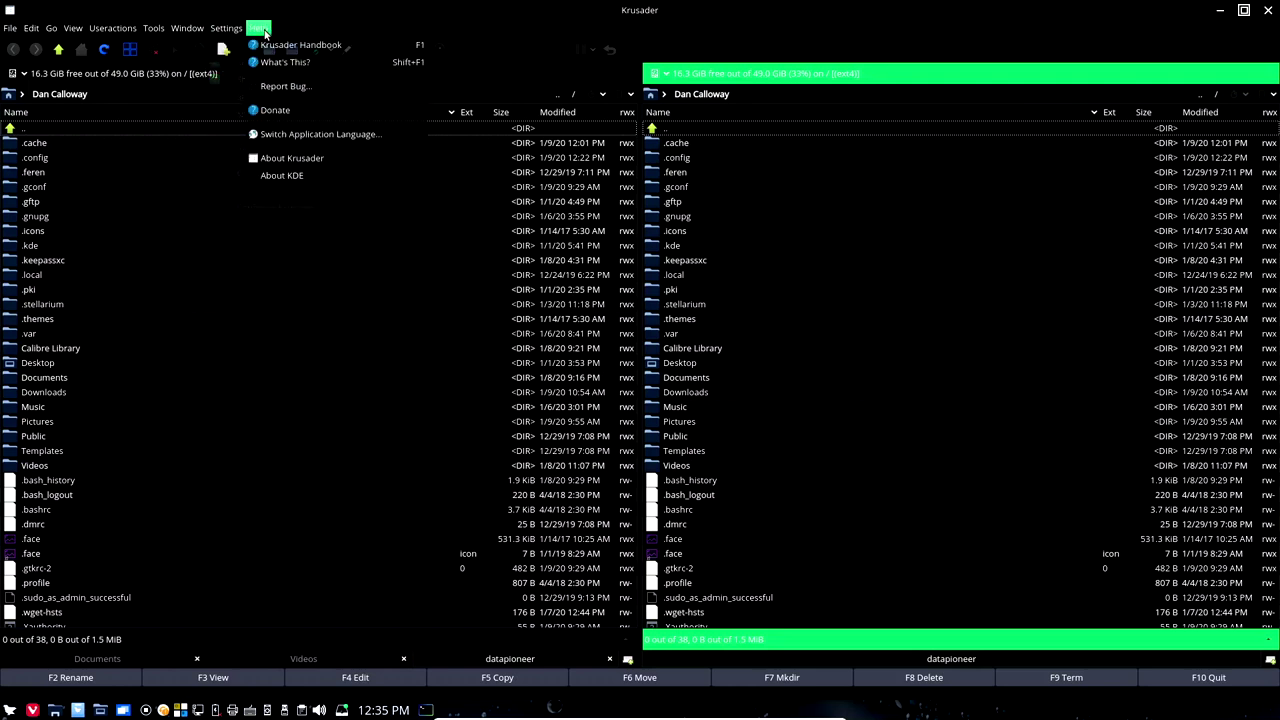
click(264, 33)
click(262, 30)
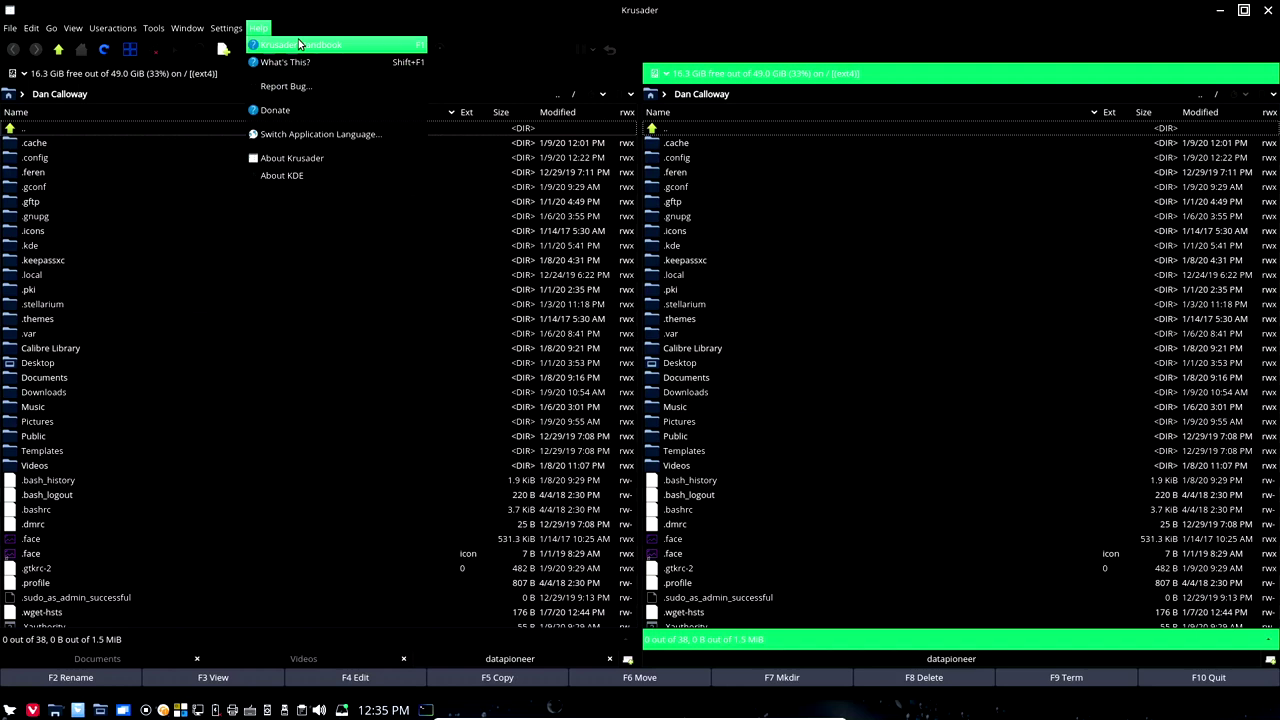
right_click(298, 46)
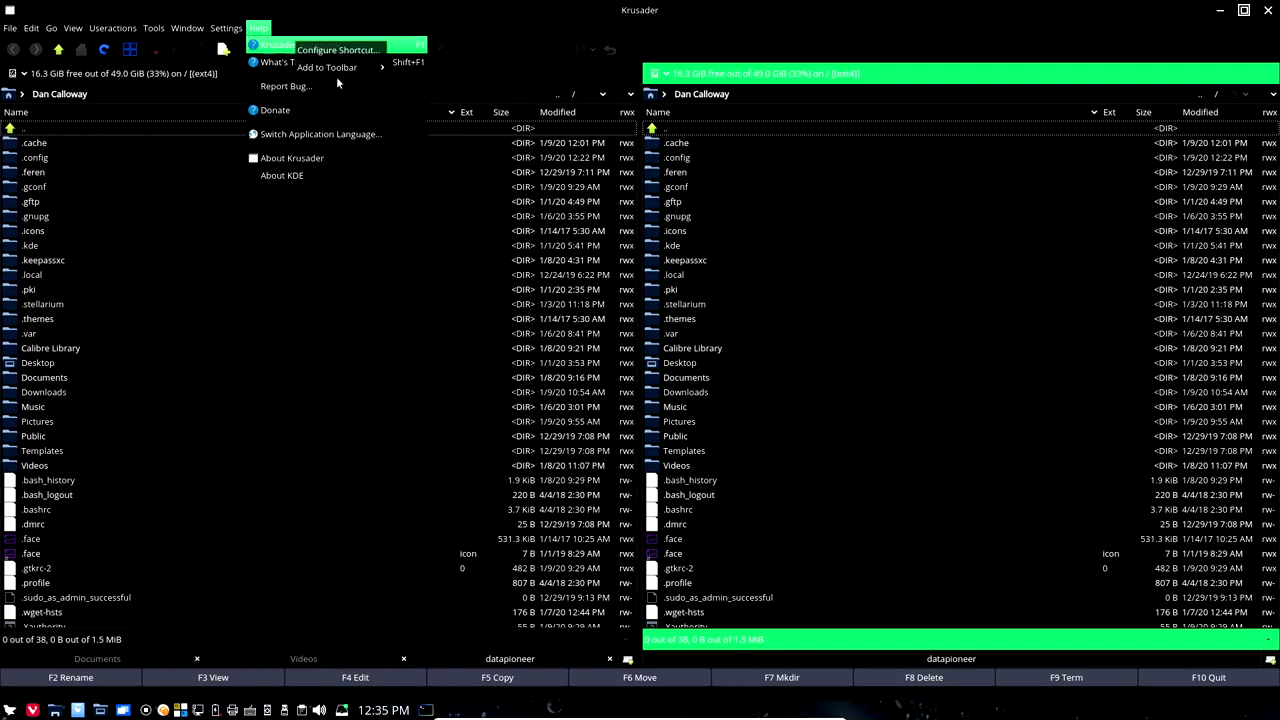
mouse_move(339, 72)
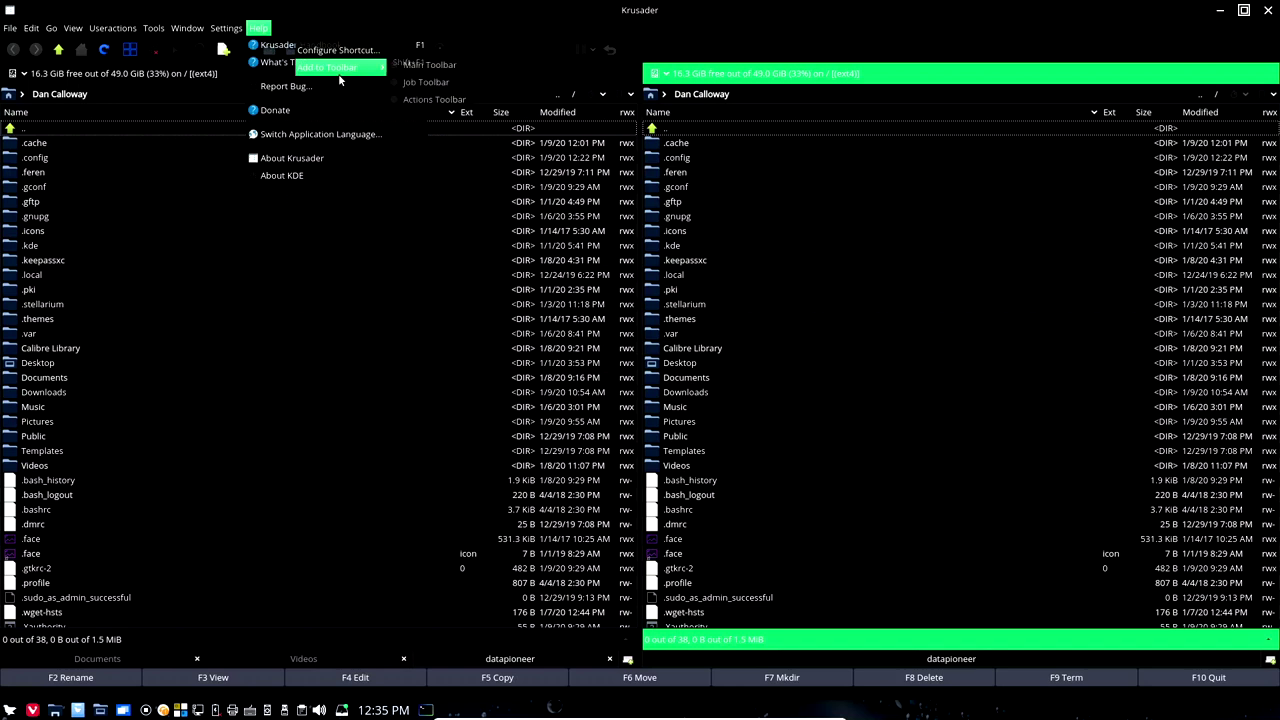
click(436, 67)
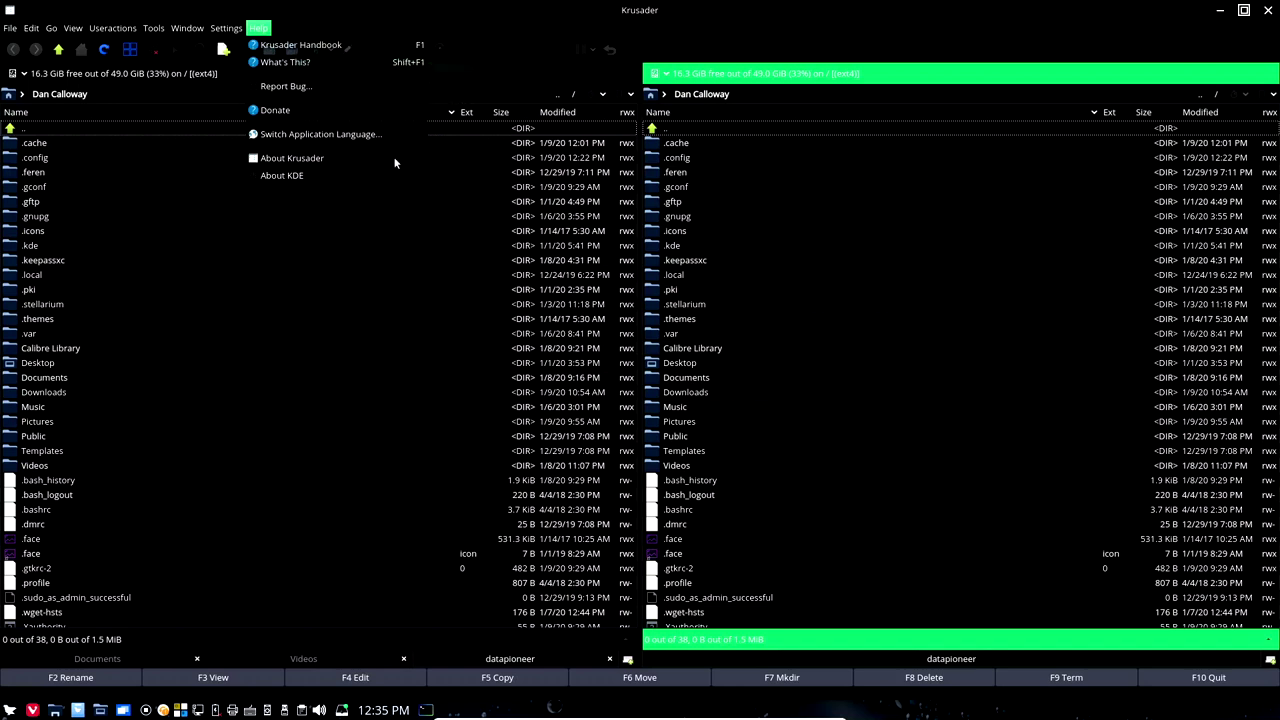
Step: View the About Krusader information, close it, and minimize the Krusader window
click(288, 159)
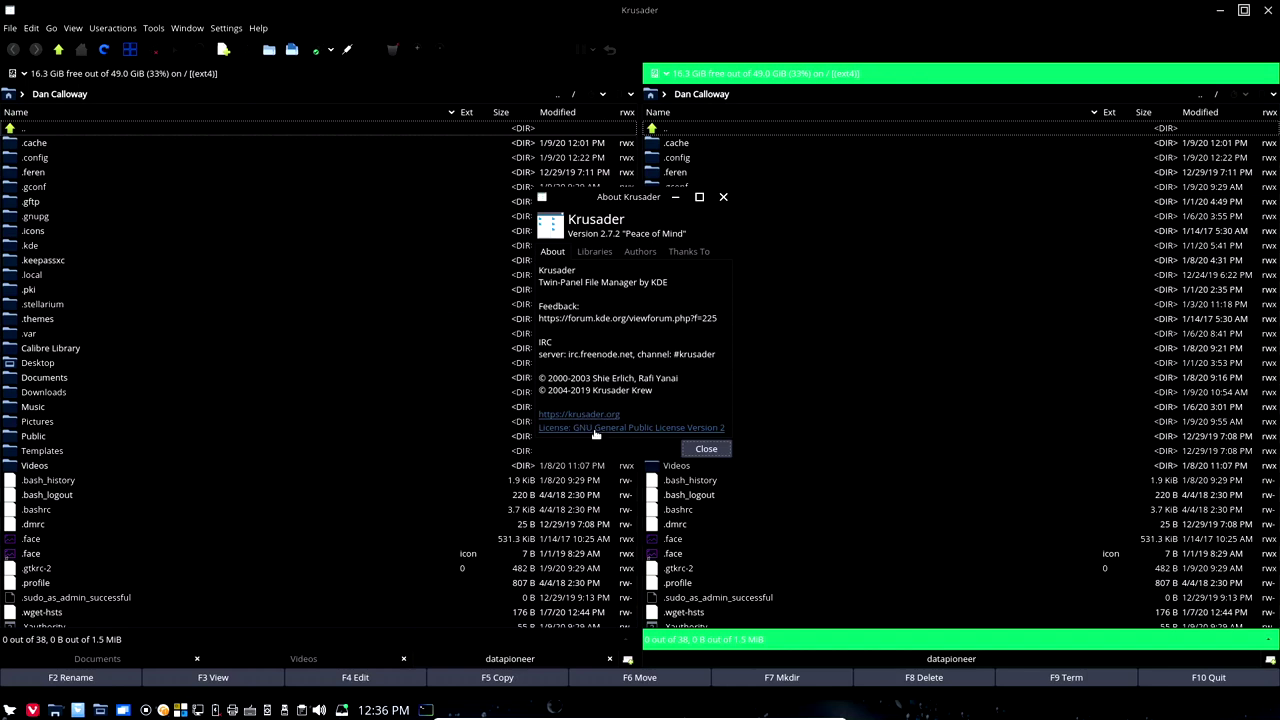
click(704, 449)
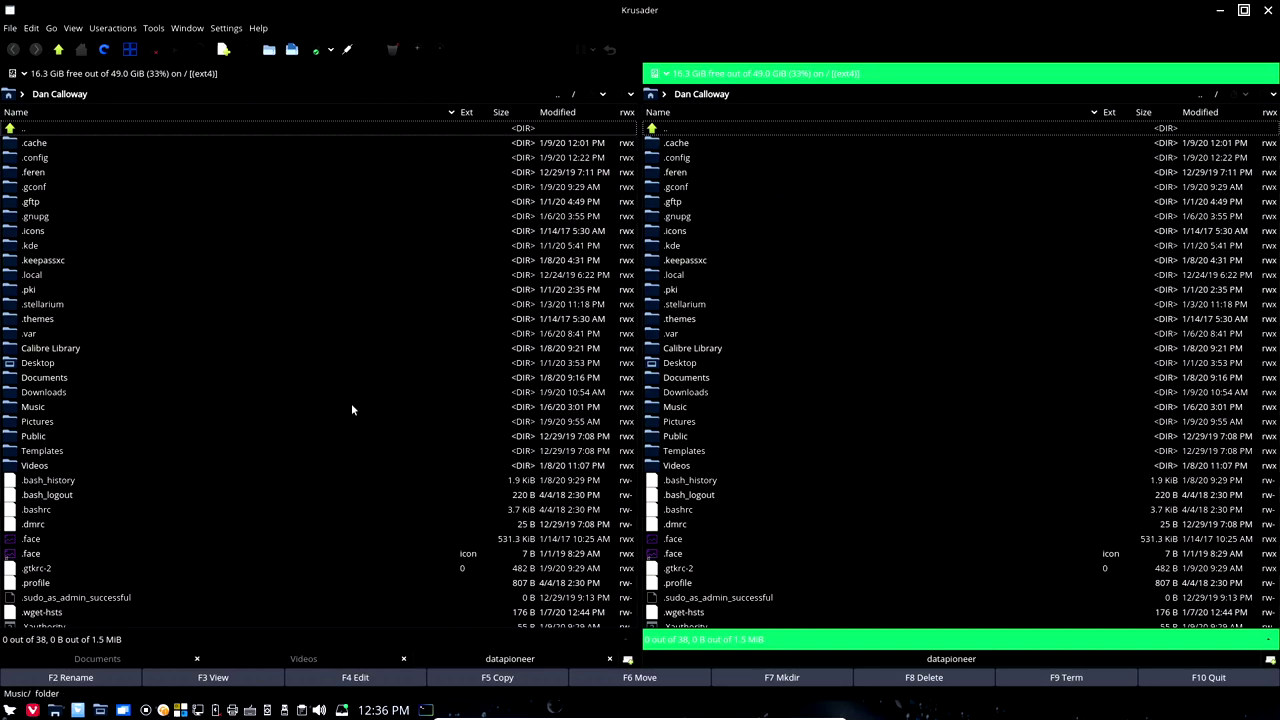
mouse_move(362, 394)
click(1221, 11)
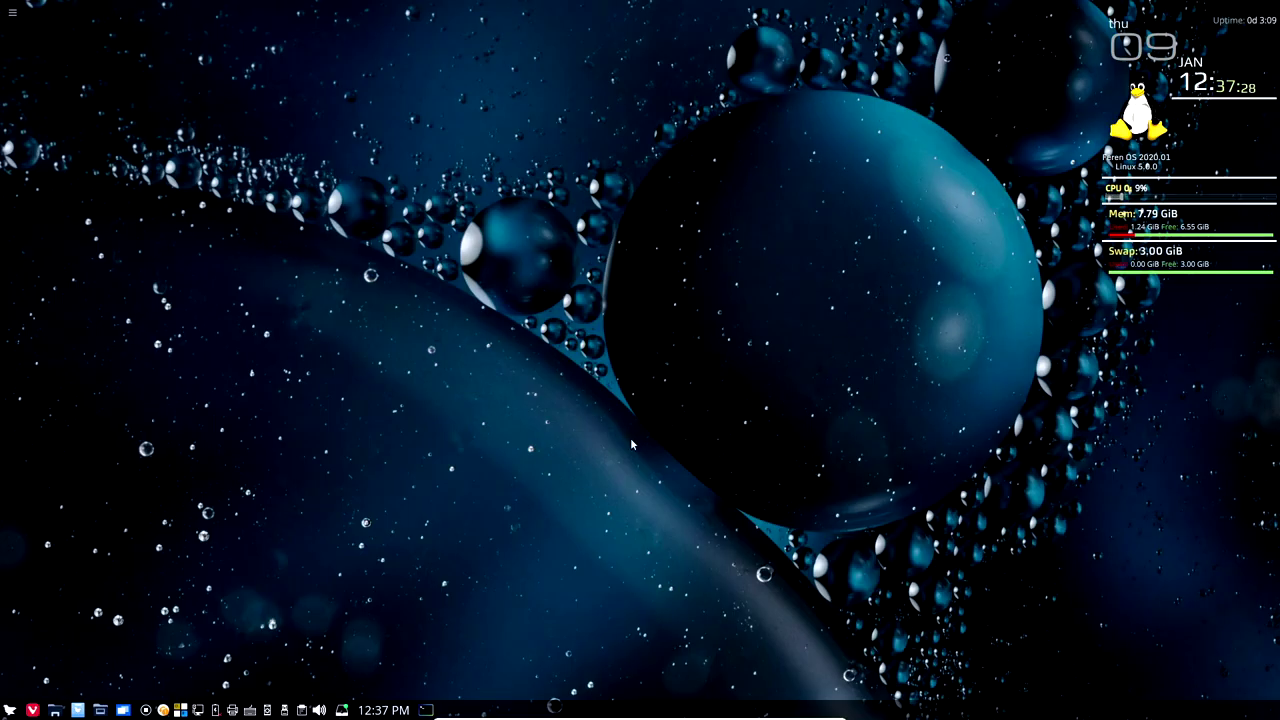